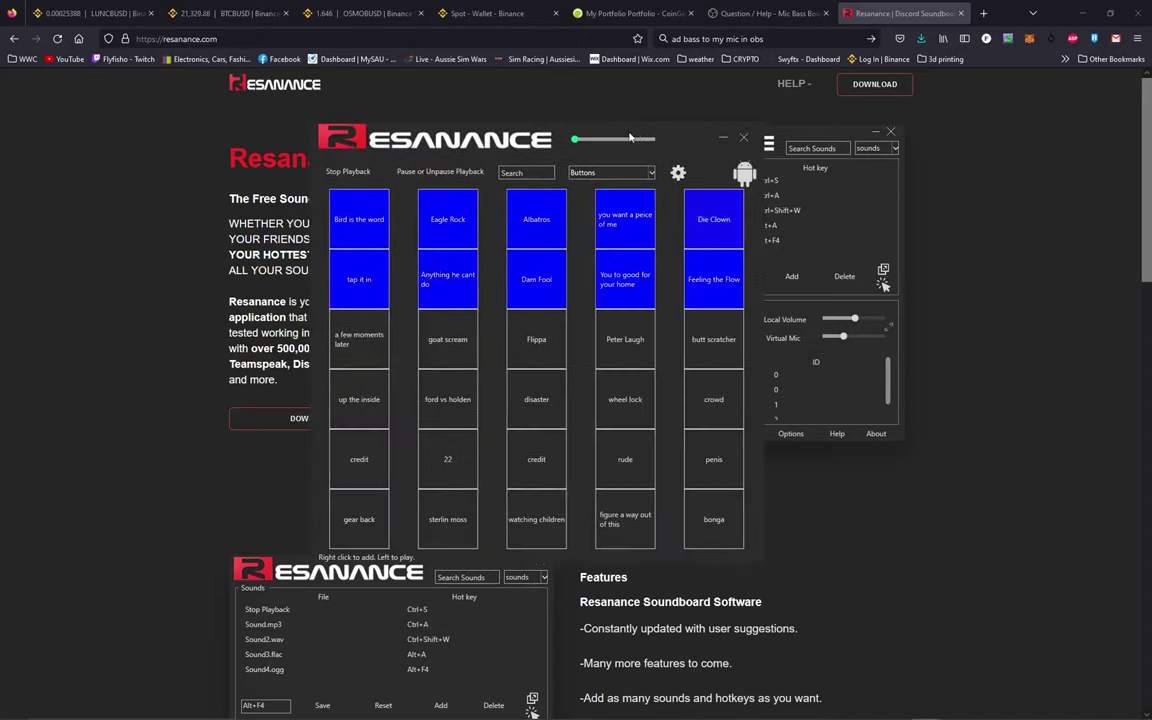
Step: Play the Dam Fool and Flippa sounds on the button soundboard
click(529, 289)
click(536, 345)
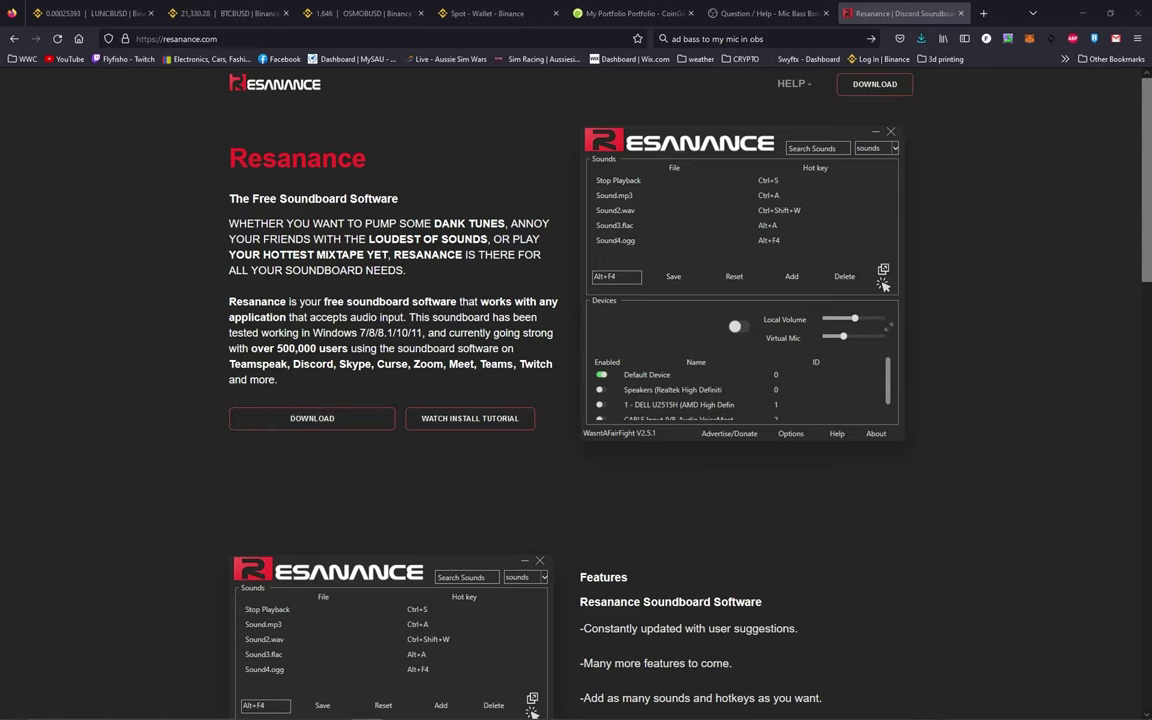
Step: Open the downloaded Resanance compressed folder in Downloads to view its installer files, and move the window out of view
drag(782, 188, 473, 180)
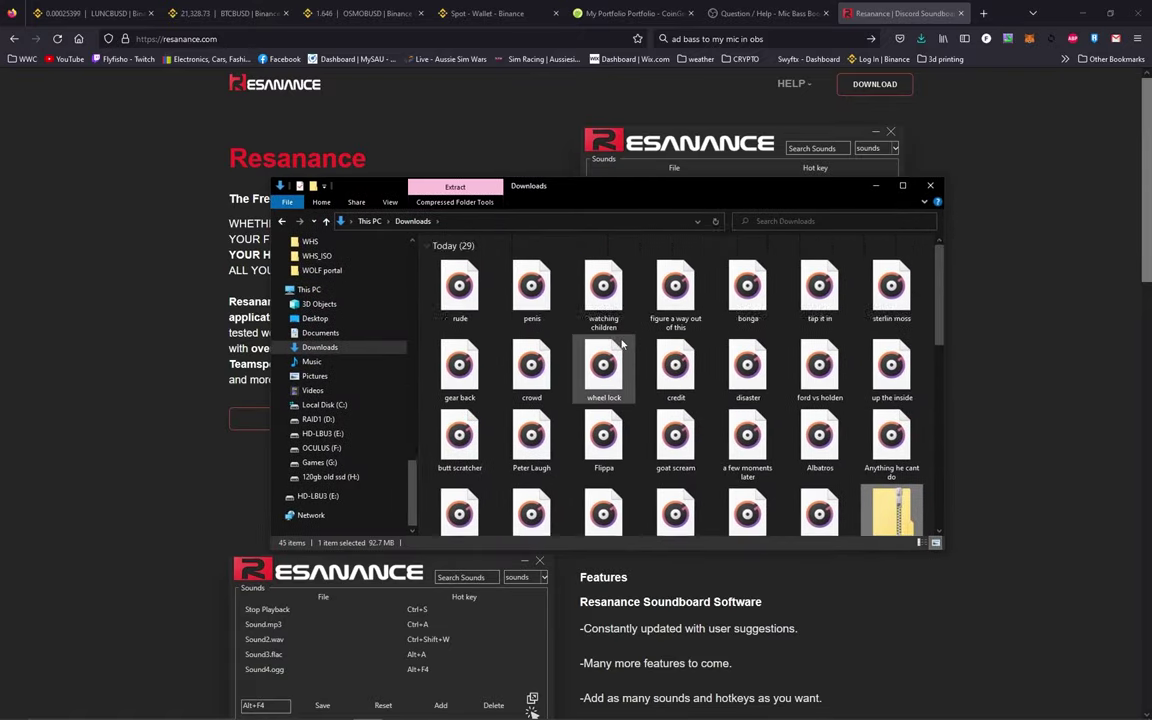
scroll(623, 345, down, 5)
scroll(623, 345, up, 5)
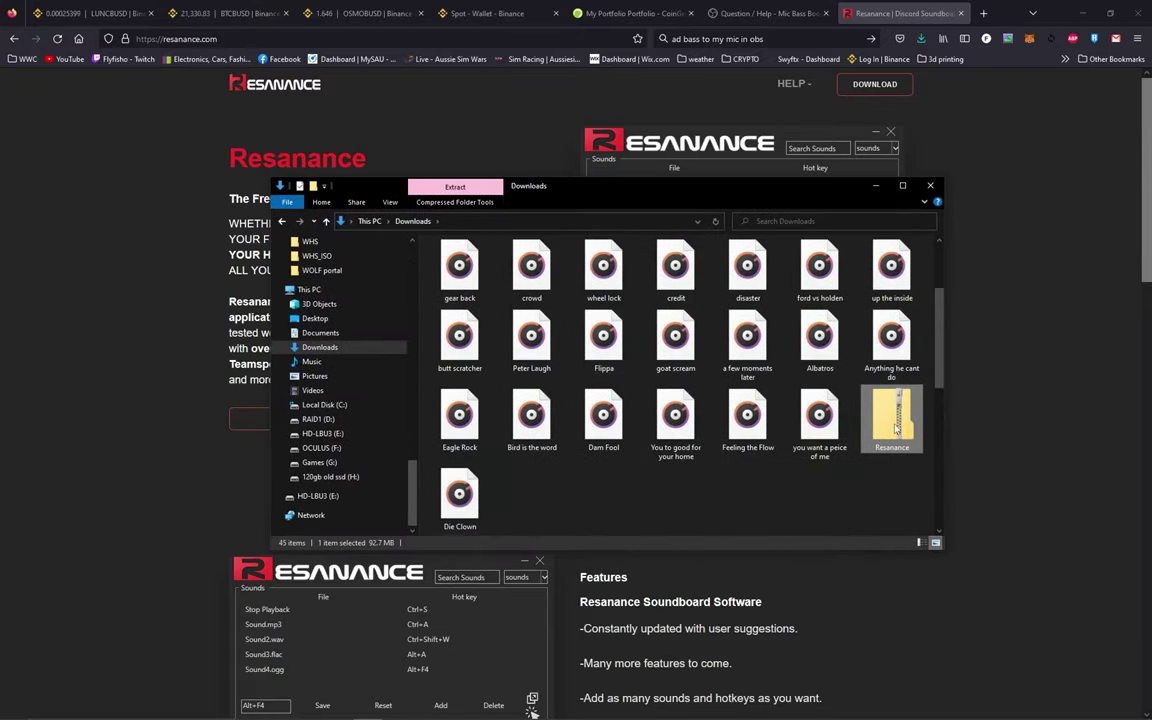
double_click(895, 422)
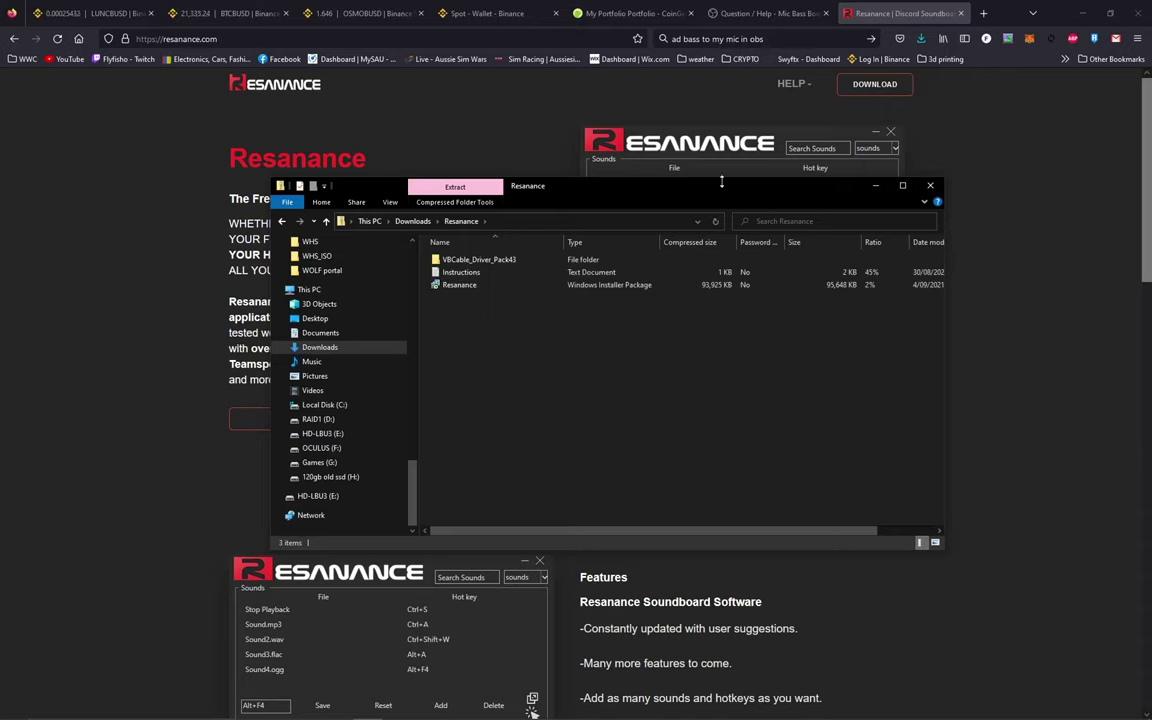
drag(635, 192, 560, 719)
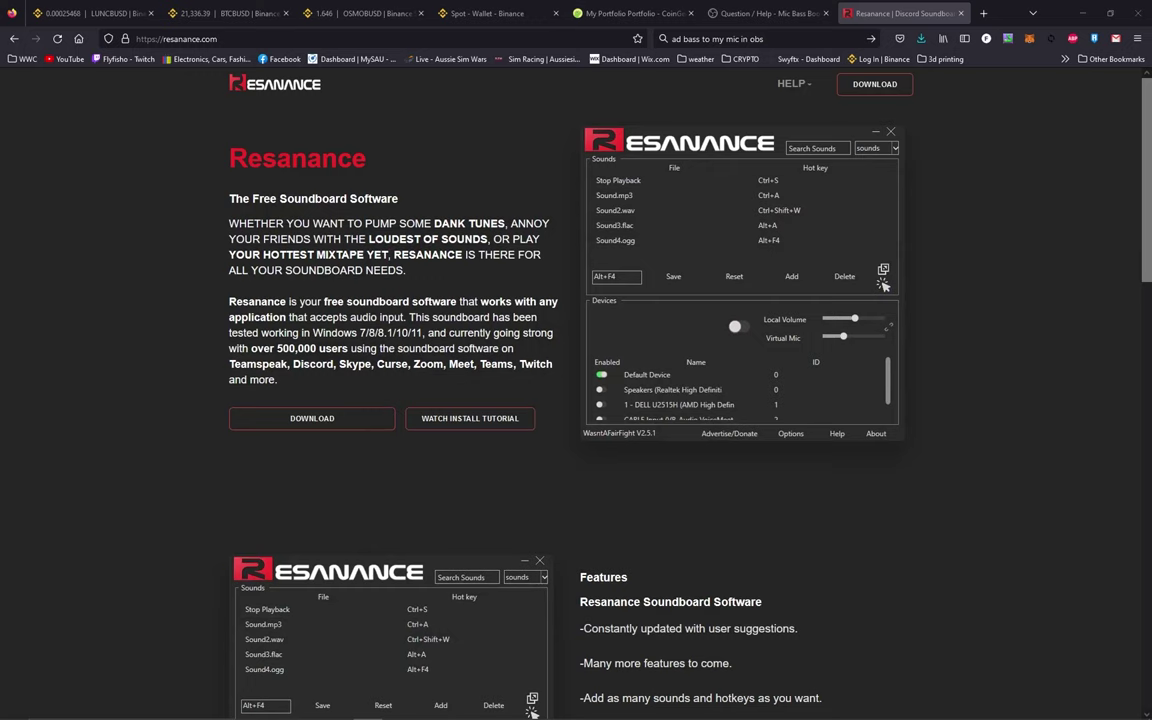
Step: Bring the Resanance window into view and open the list of Windows recording devices
drag(0, 131, 666, 177)
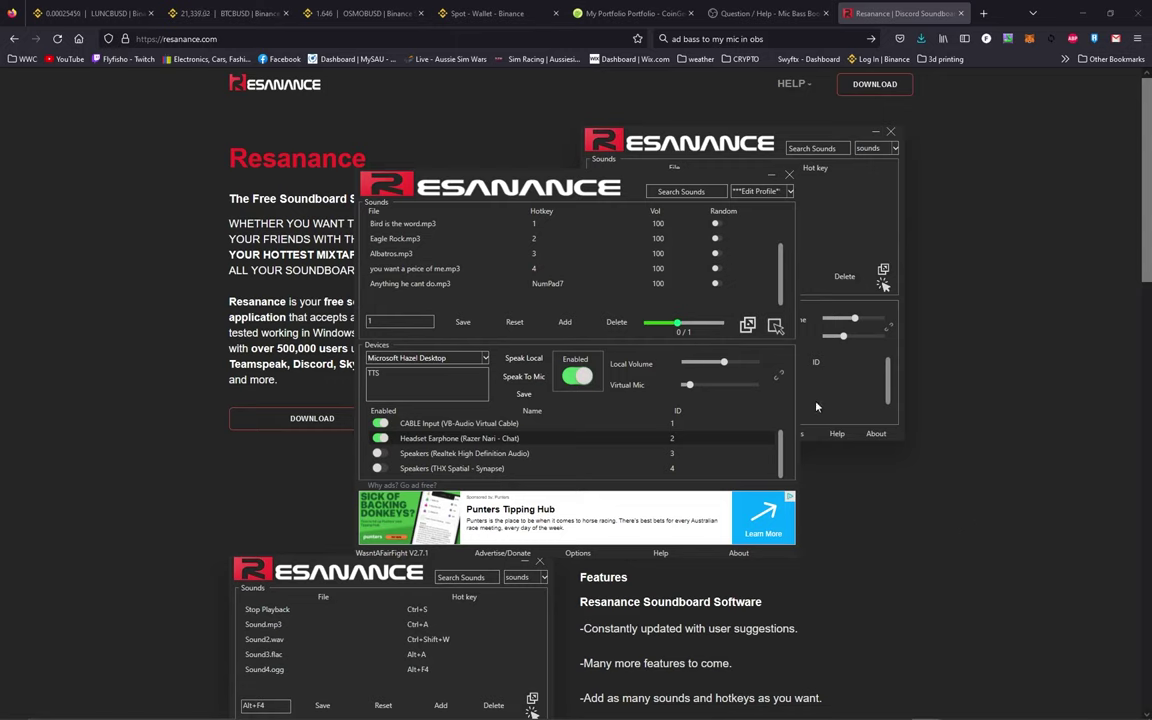
mouse_move(740, 716)
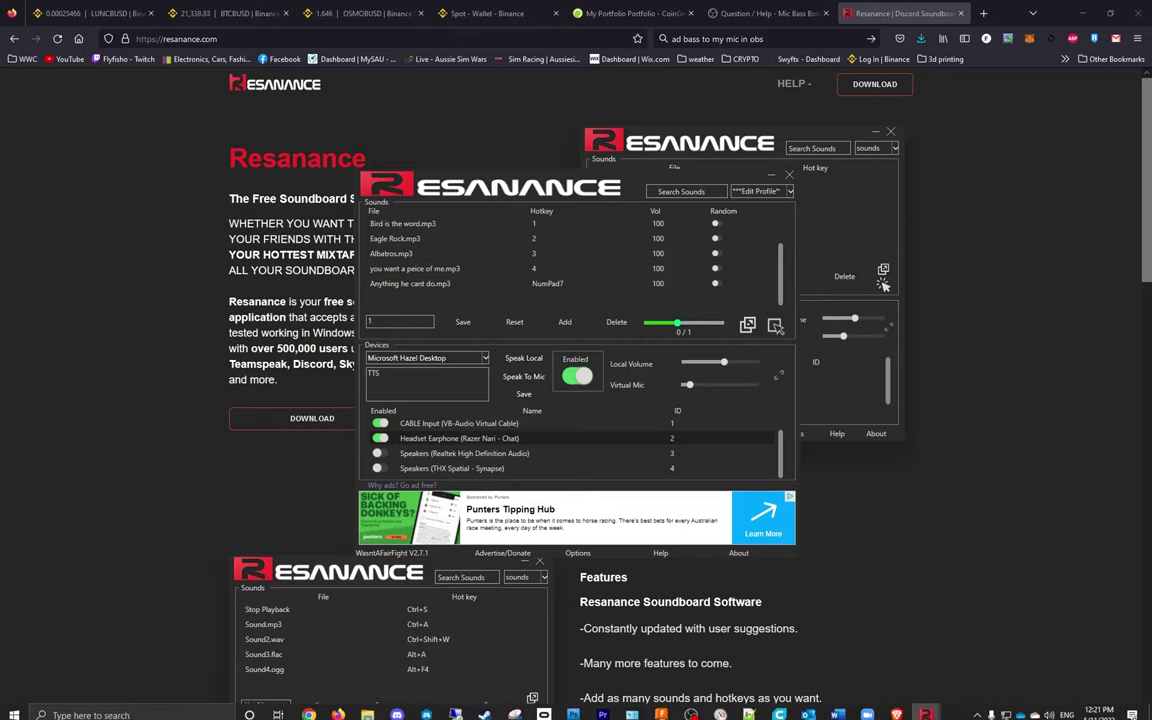
right_click(1048, 711)
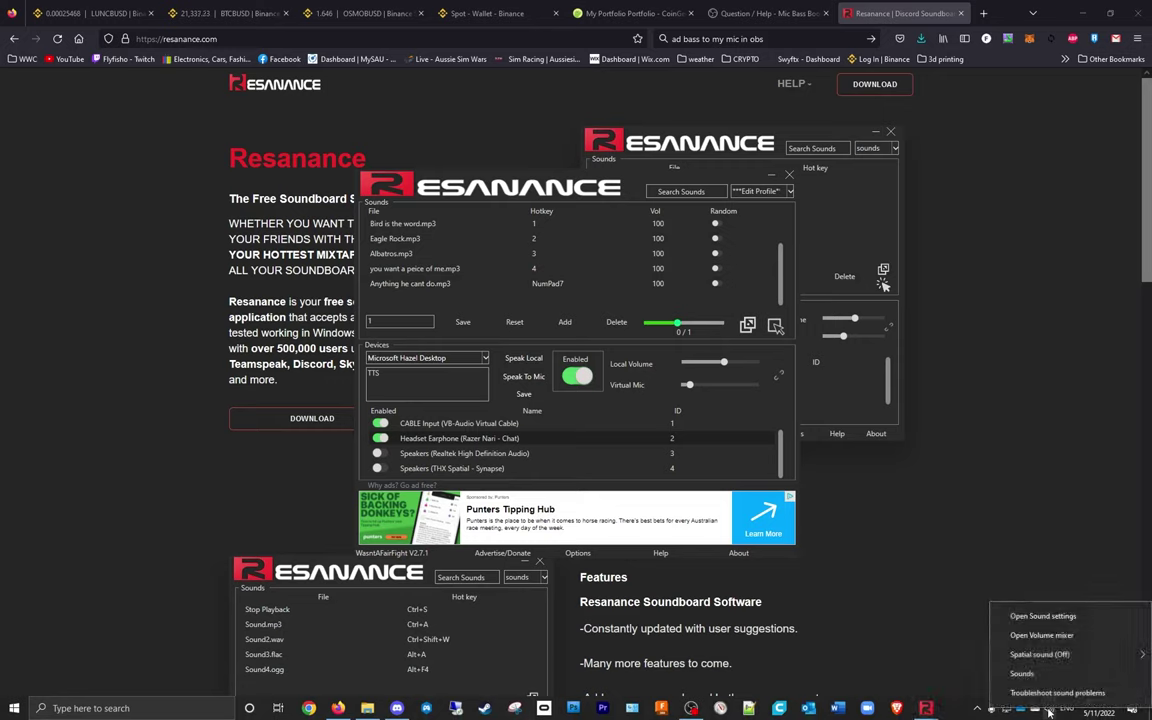
click(1022, 673)
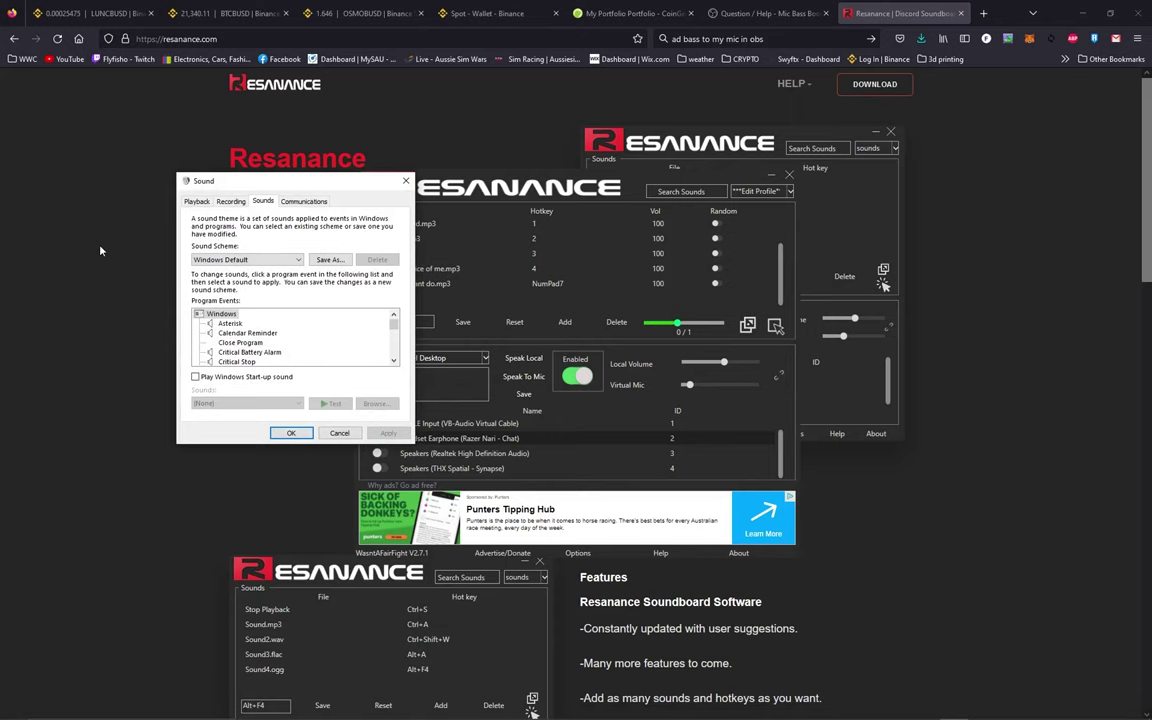
click(228, 201)
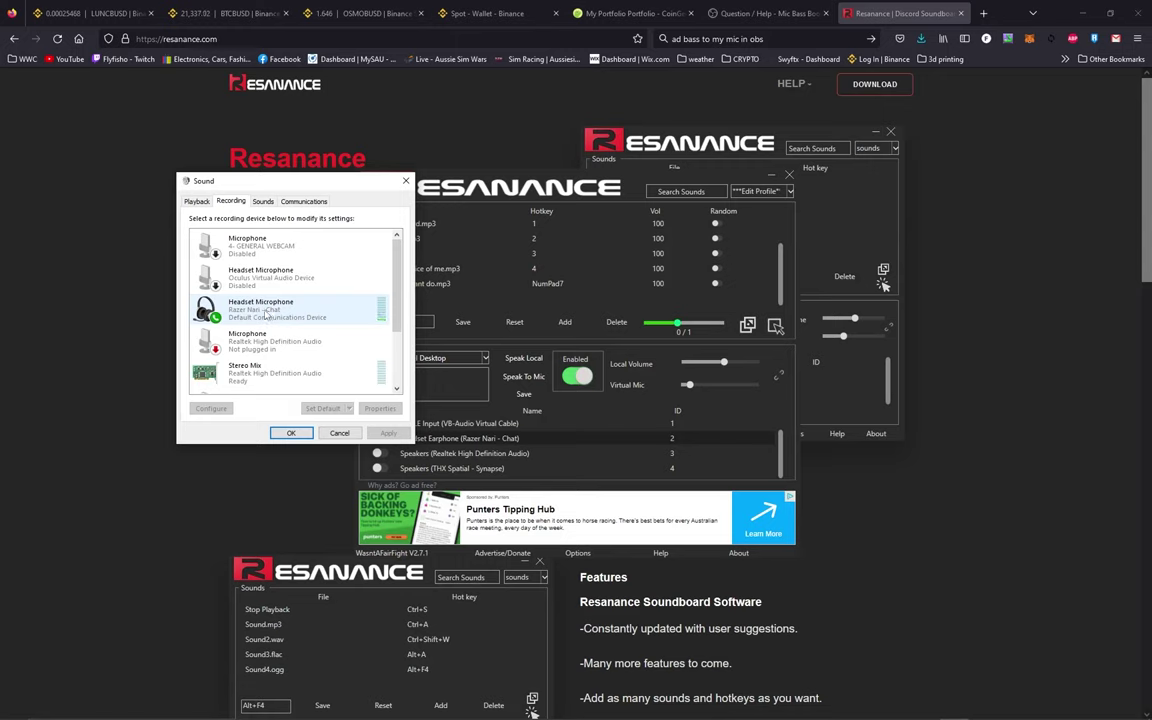
Step: Check the Razer Nari headset microphone's listen settings and its playback device choices, and accept them with CABLE Input (VB-Audio Virtual Cable)
right_click(267, 314)
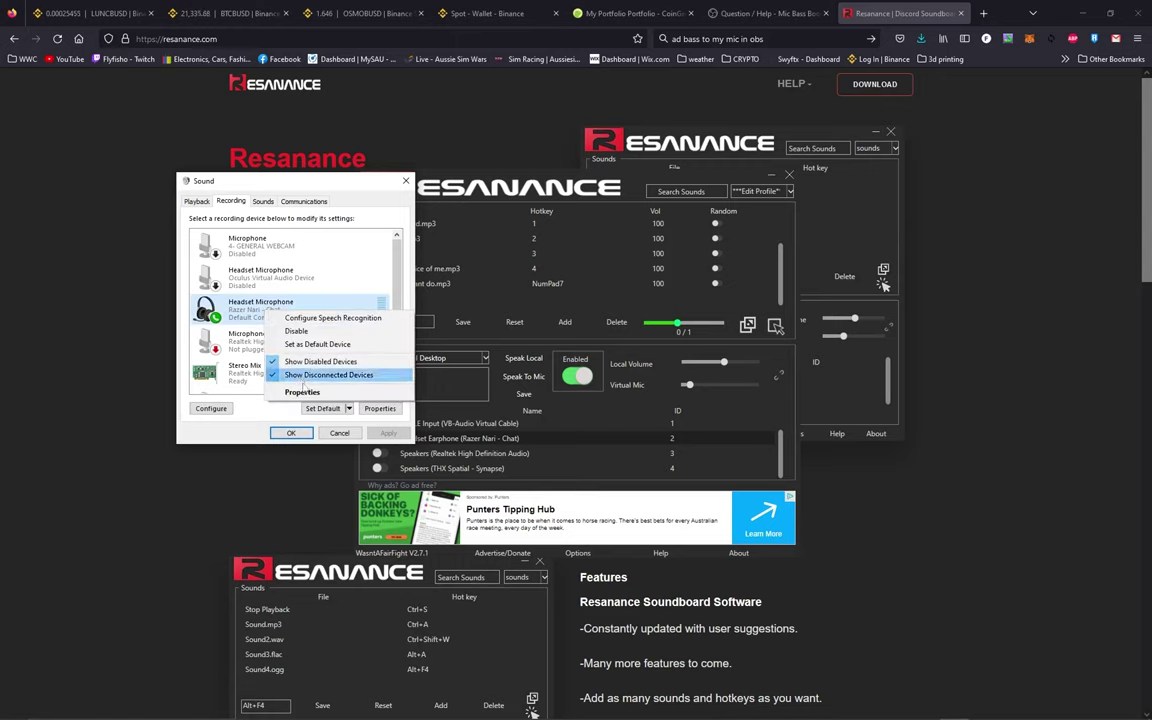
click(305, 392)
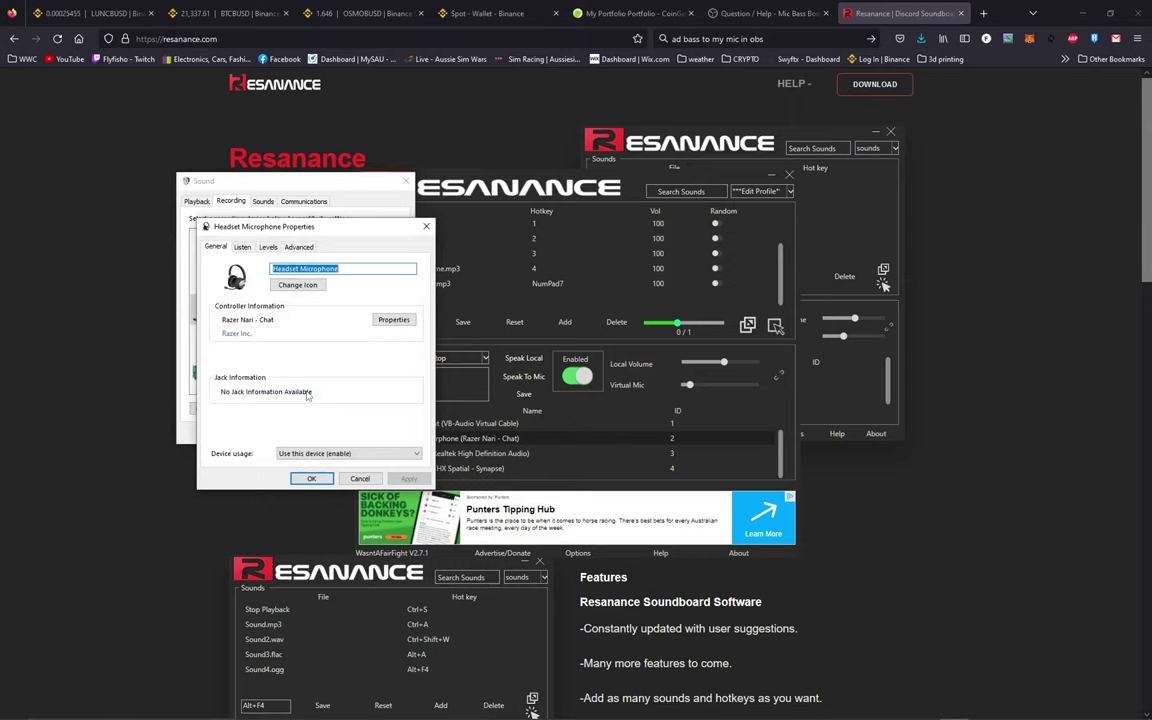
click(243, 248)
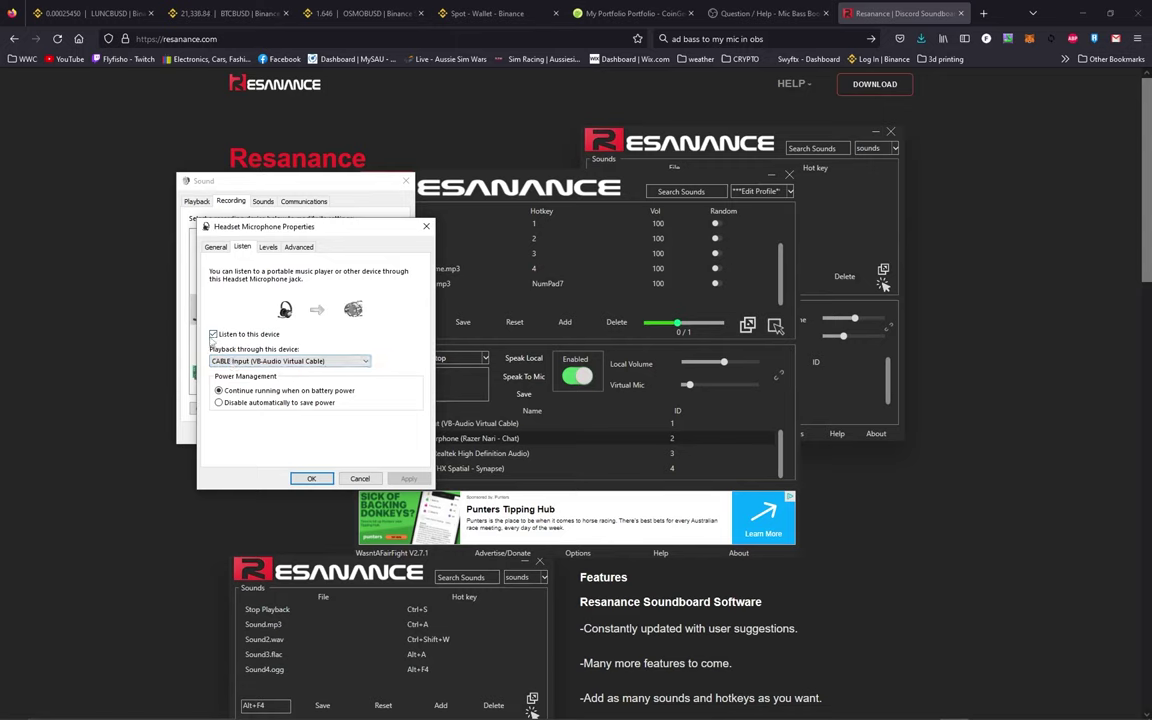
click(284, 363)
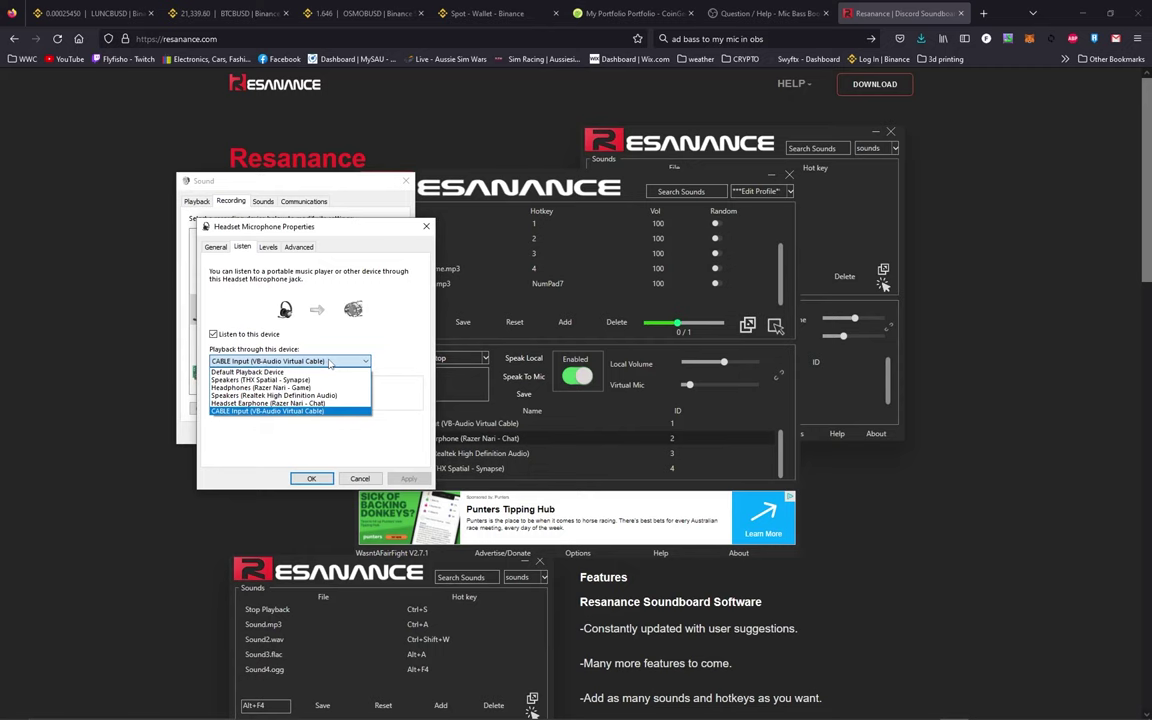
click(312, 479)
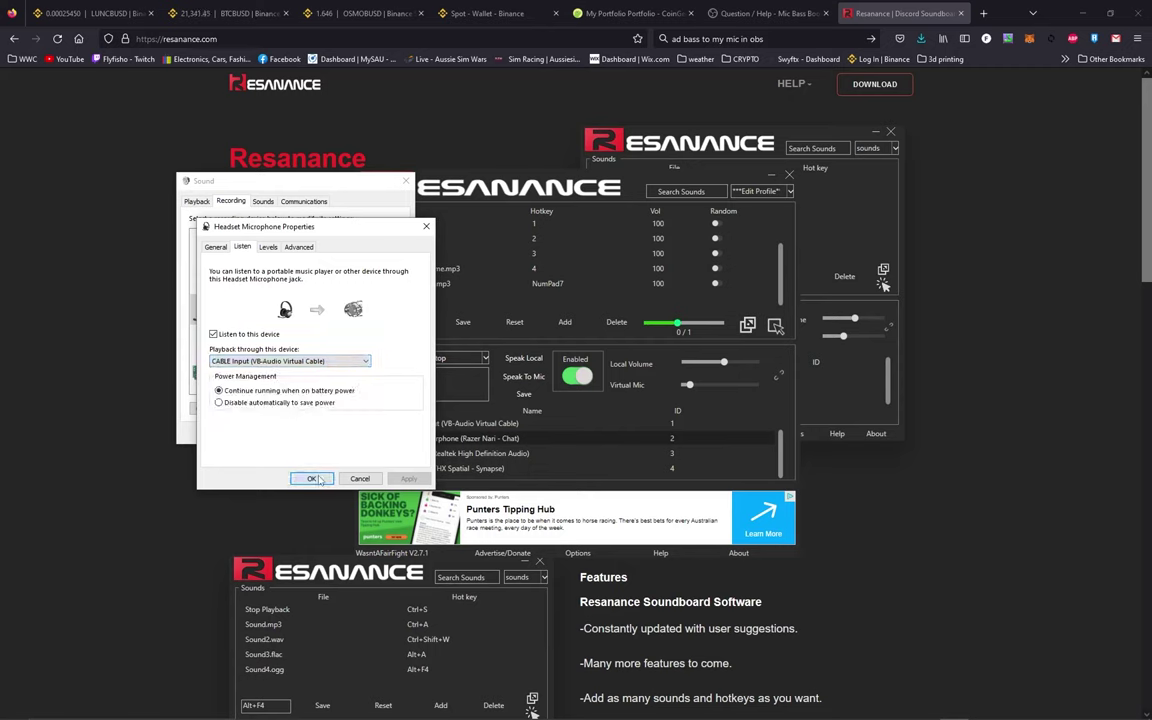
click(312, 479)
Step: Check the default-device options of the CABLE Output recording device and accept the sound settings
scroll(270, 352, down, 3)
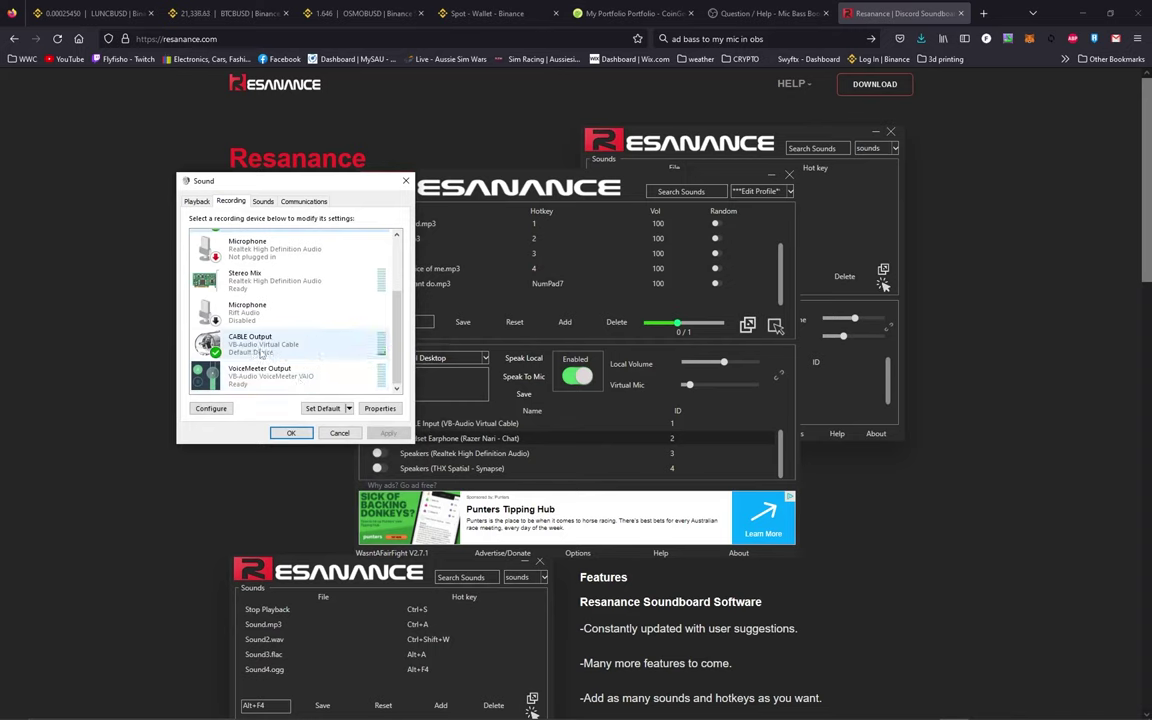
right_click(294, 349)
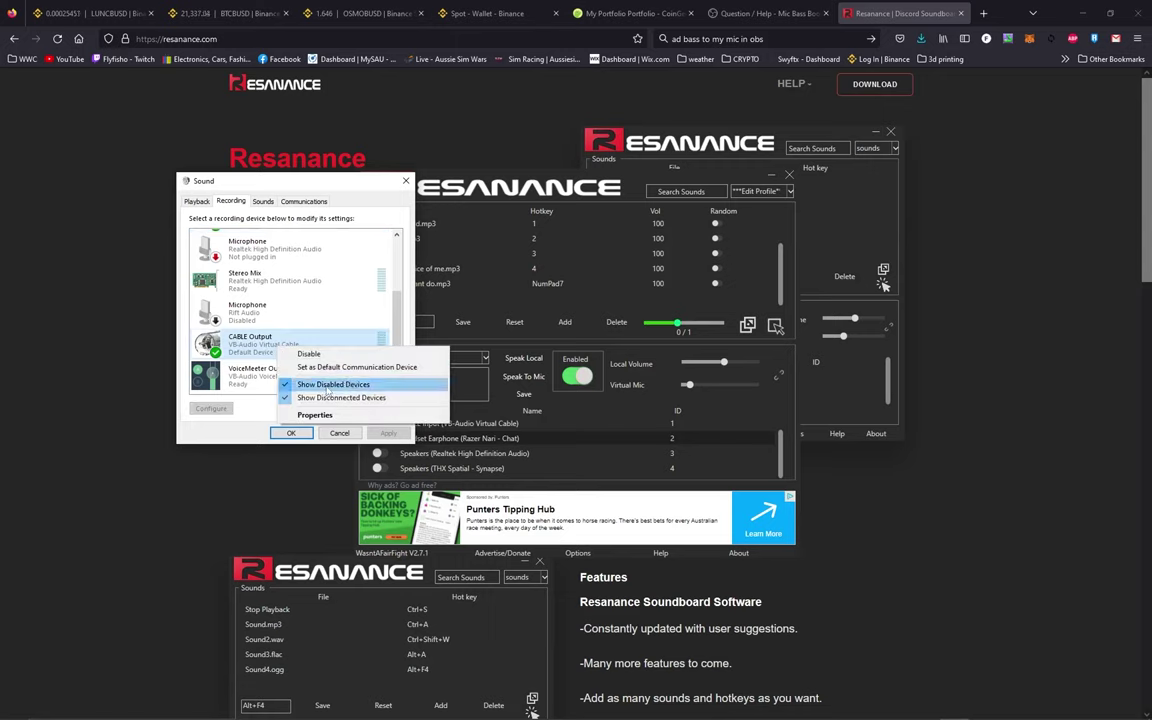
click(270, 357)
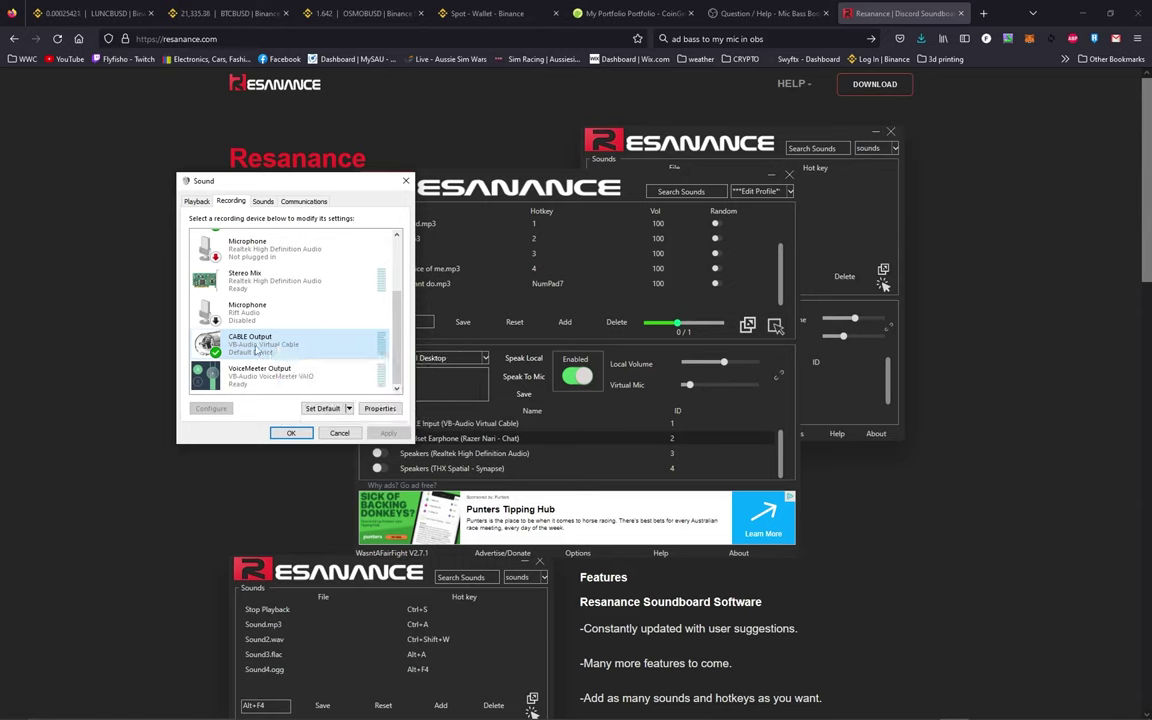
click(291, 433)
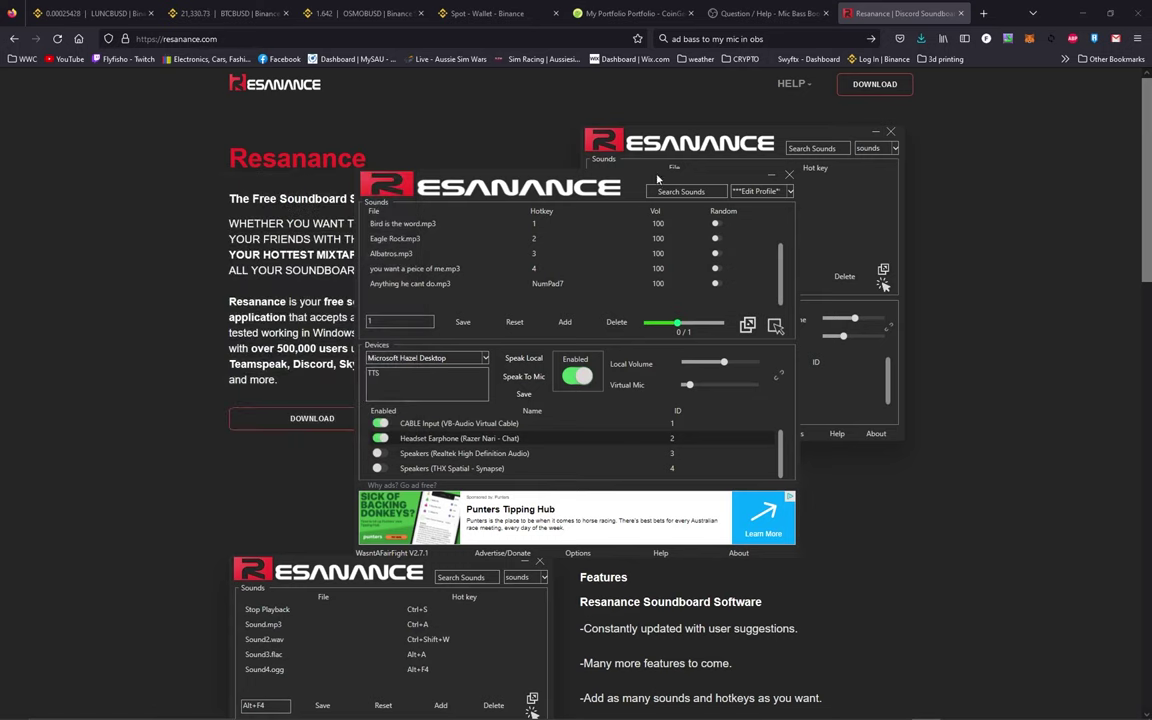
Step: Add the Feeling the Flow sound from Downloads to the Resanance sound list and save Space as its hotkey
mouse_move(642, 180)
mouse_down()
mouse_move(1033, 322)
mouse_move(622, 172)
mouse_up()
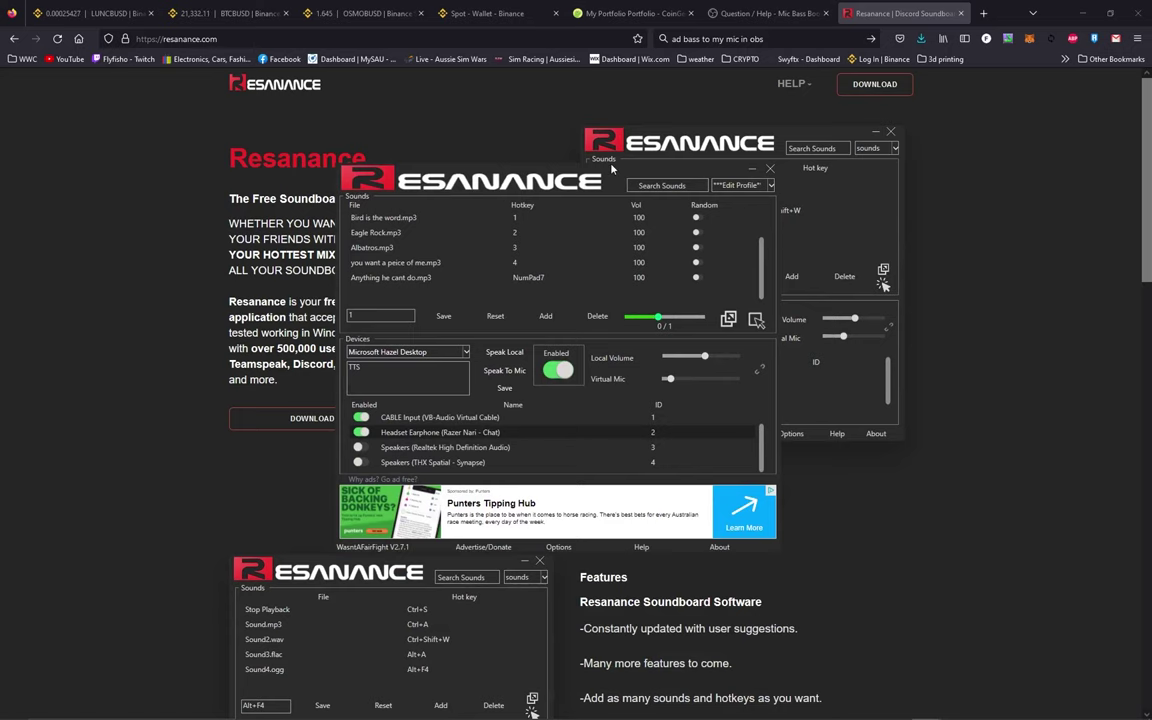
drag(612, 168, 335, 85)
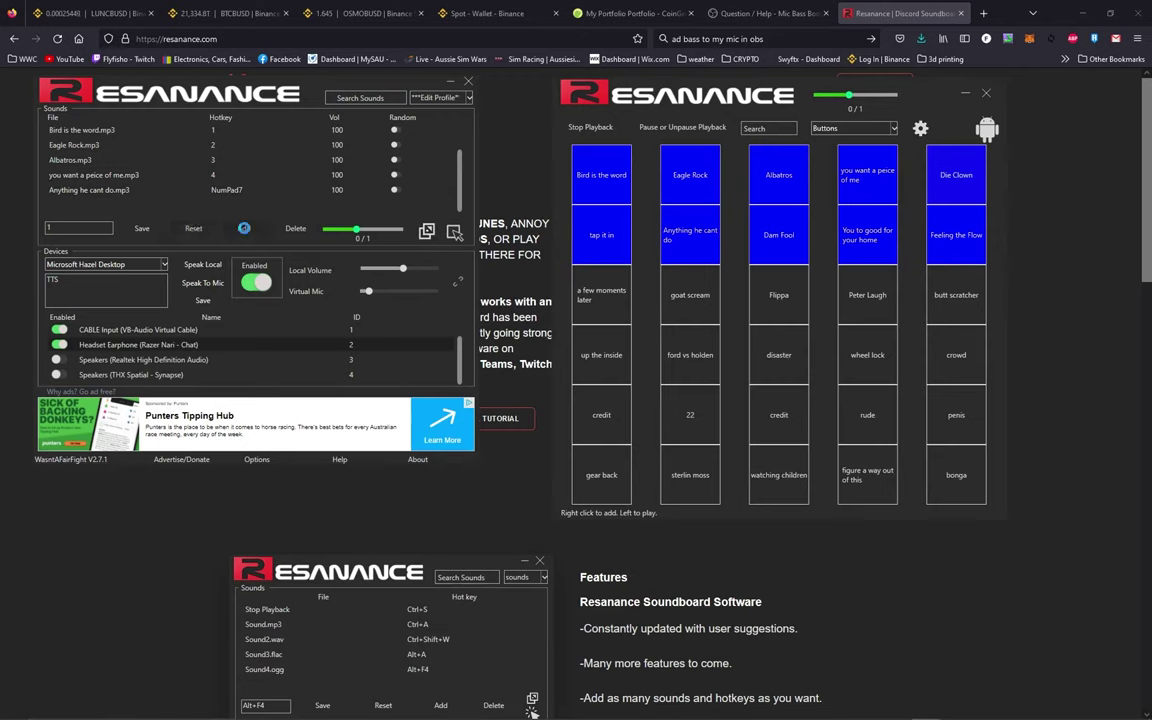
click(244, 229)
scroll(232, 250, down, 3)
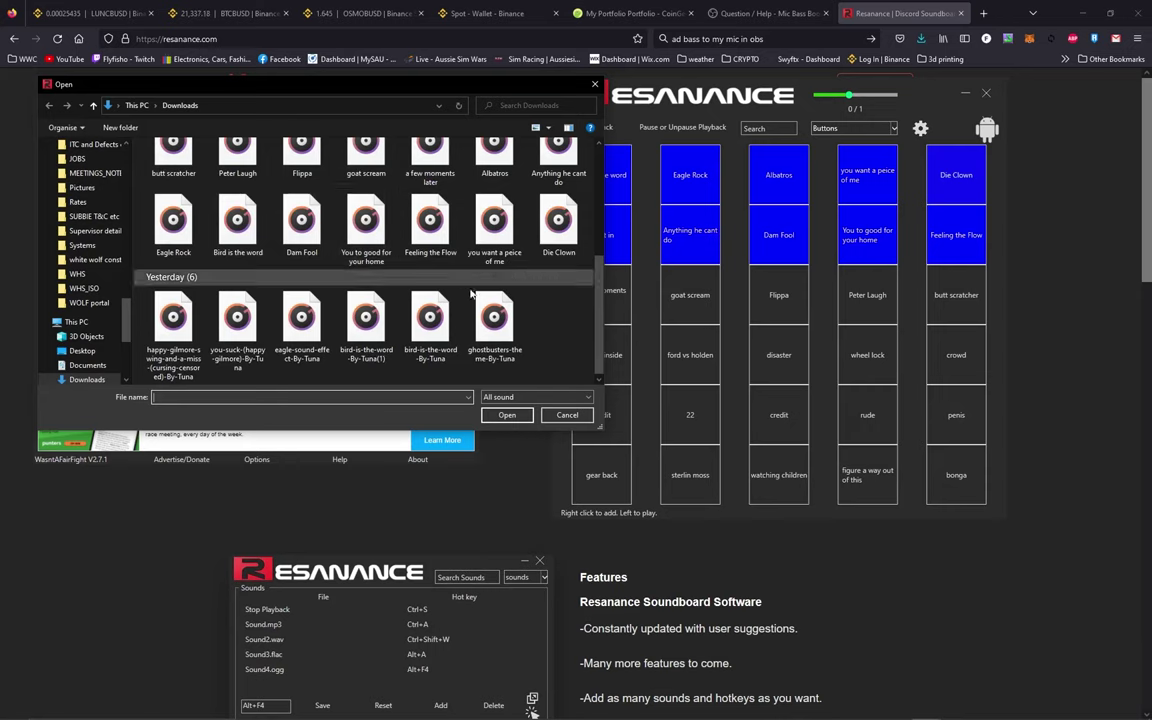
double_click(431, 230)
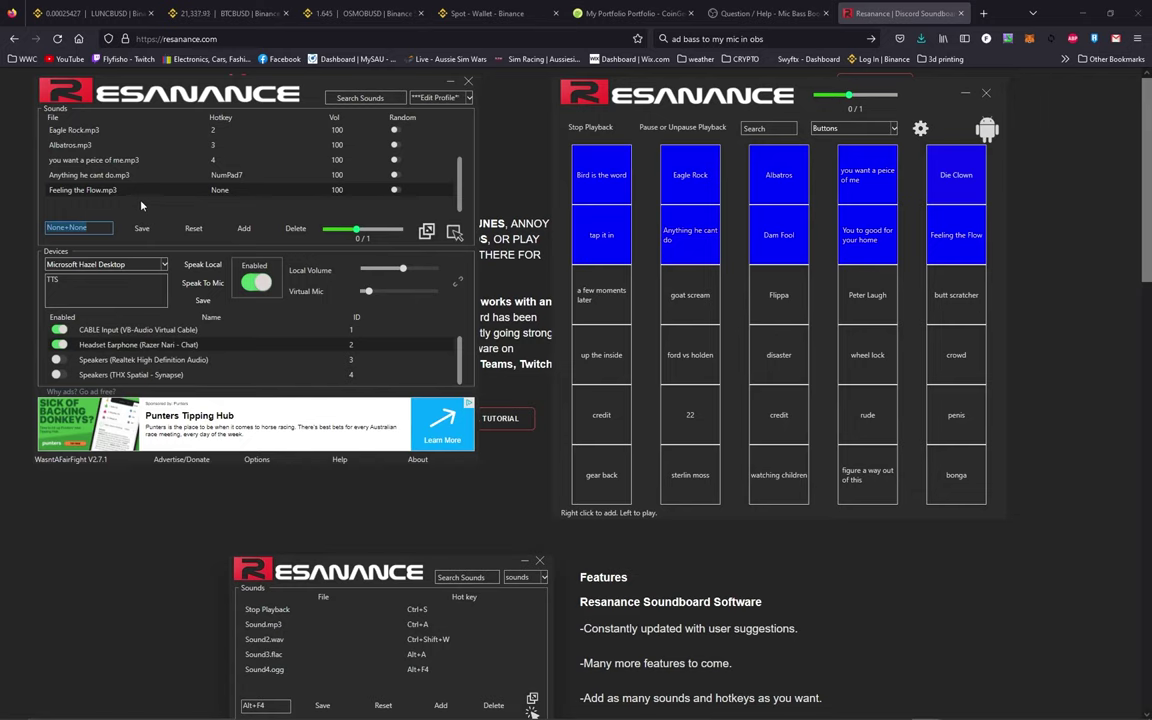
key(space)
click(139, 224)
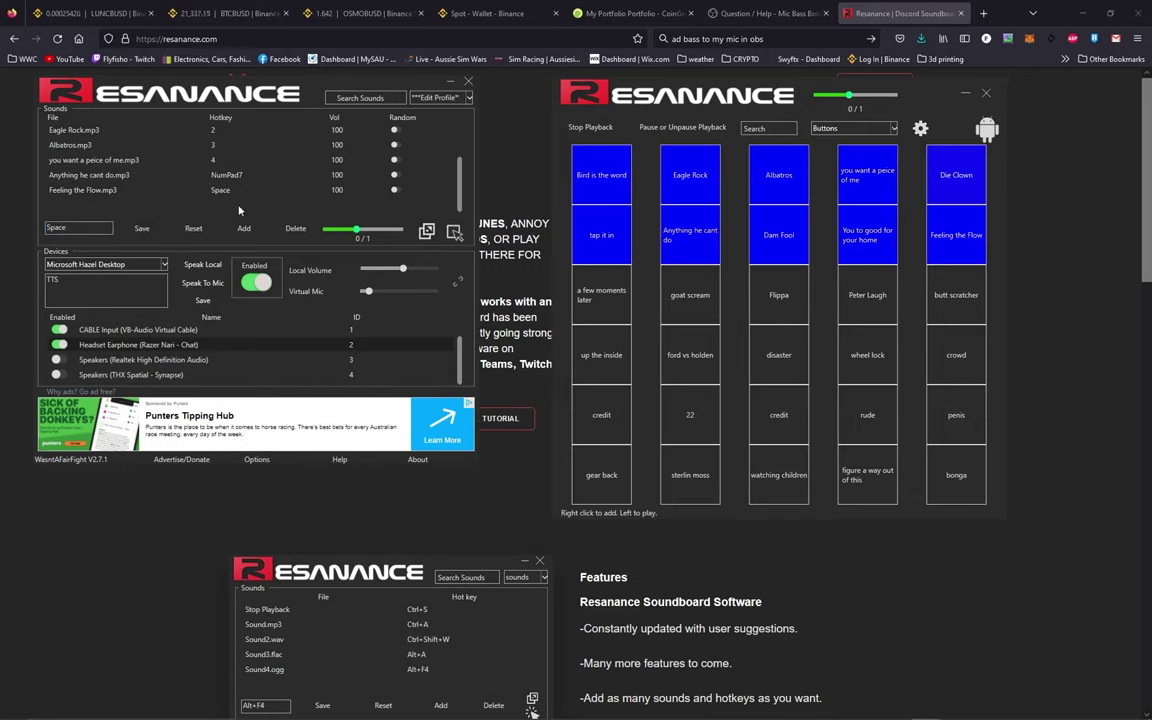
Step: Test the Space hotkey and delete Feeling the Flow.mp3 from the sound list
key(space)
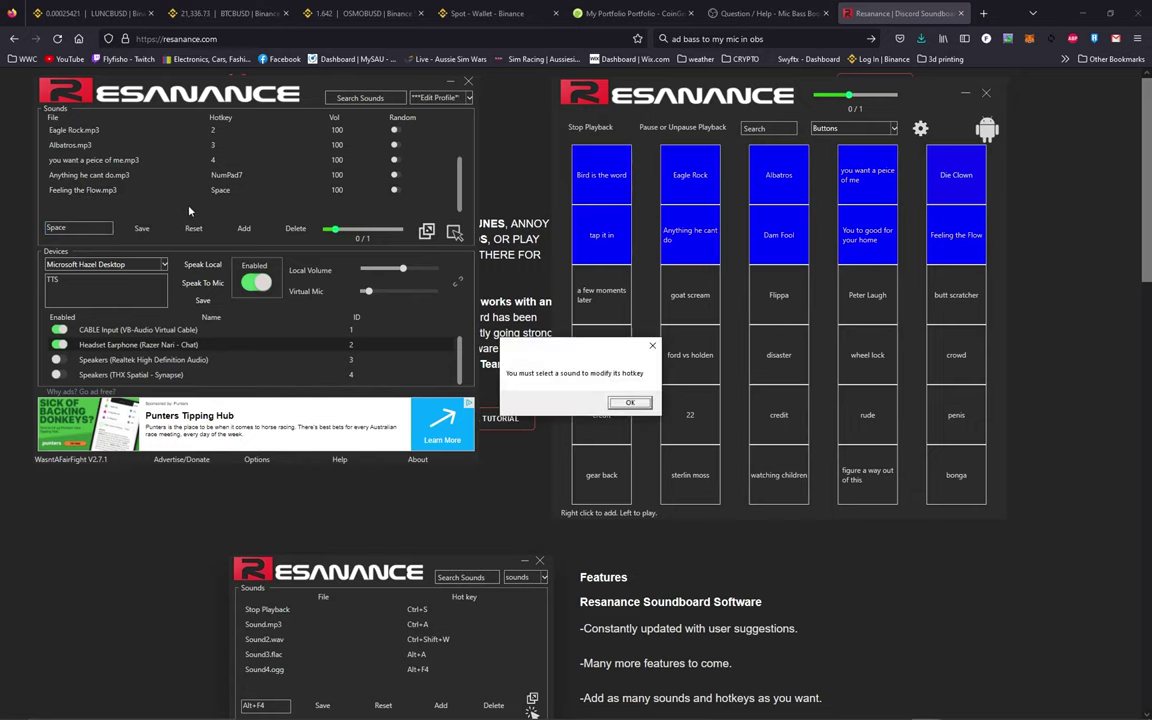
key(space)
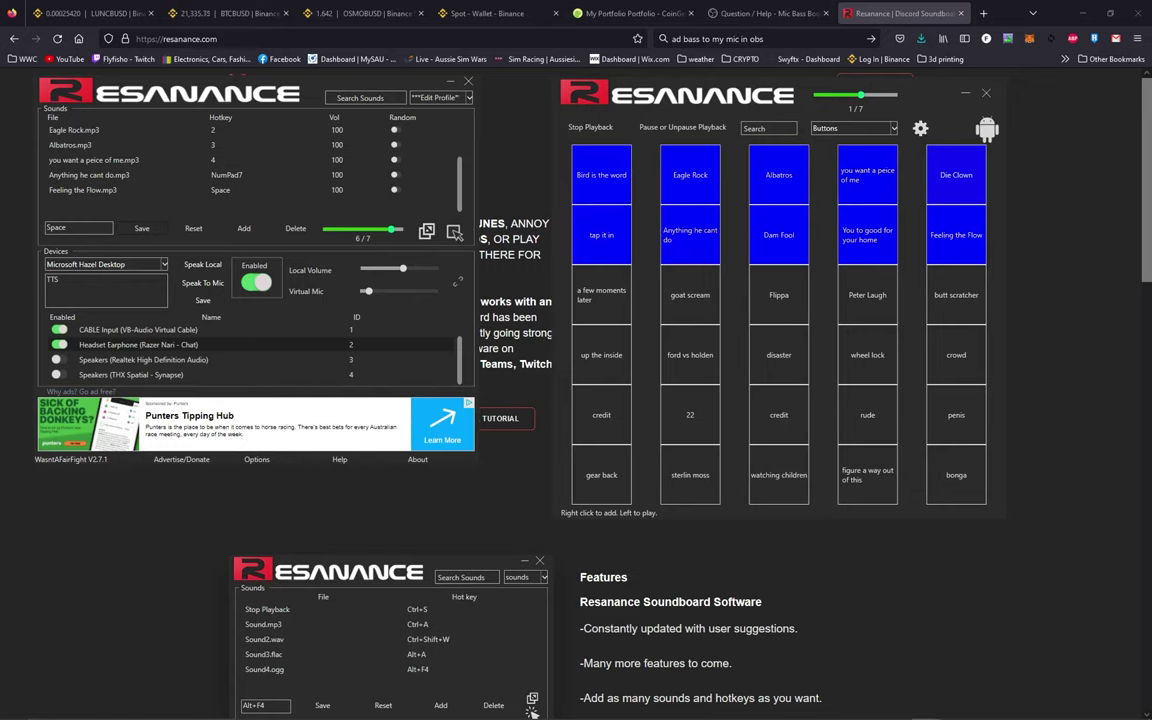
click(99, 191)
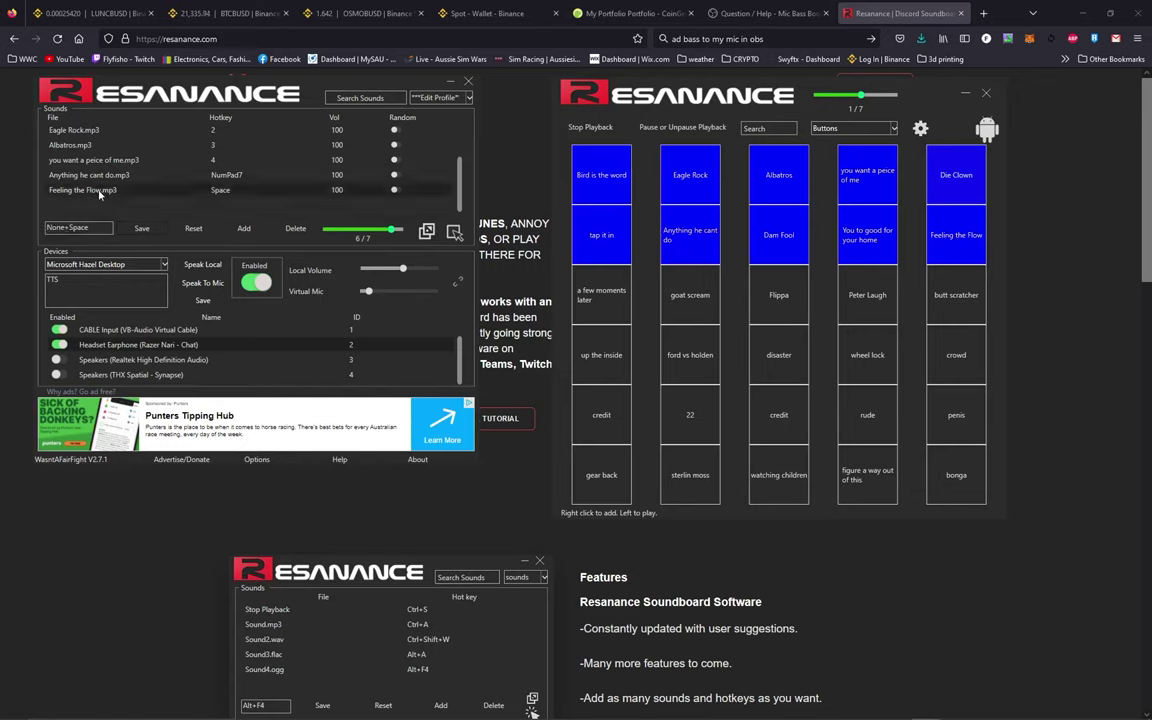
click(295, 230)
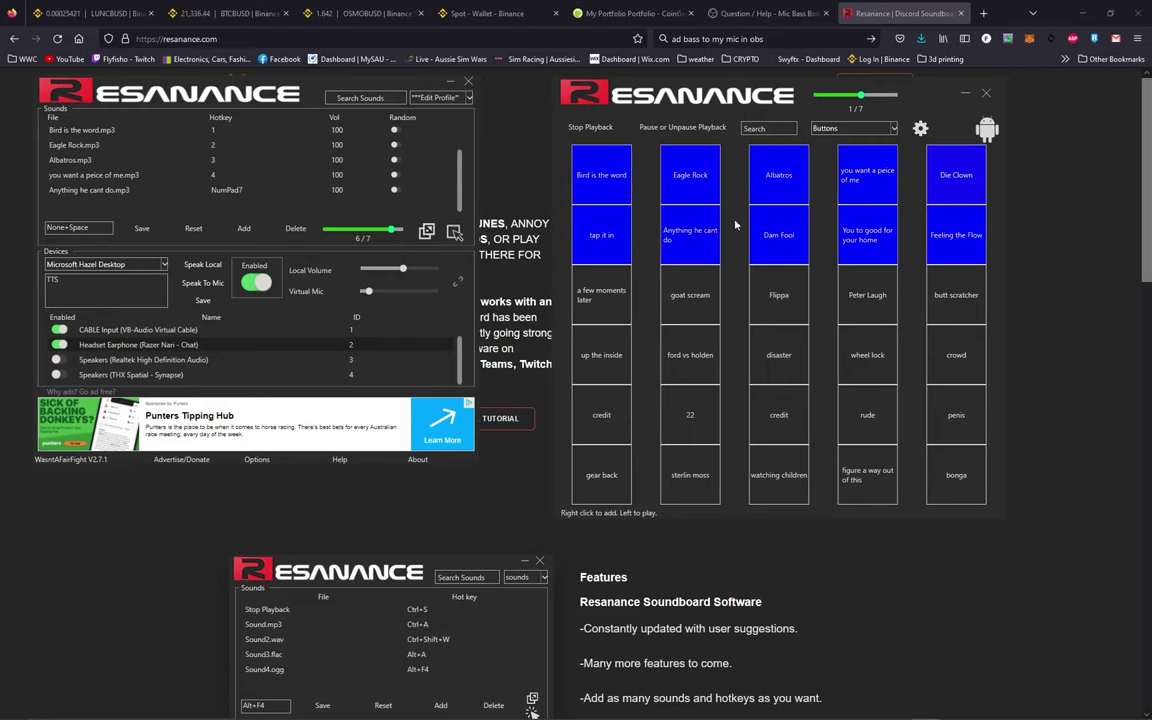
Step: Close the button soundboard, reopen it from the main Resanance window and place it beside that window
drag(931, 93, 925, 72)
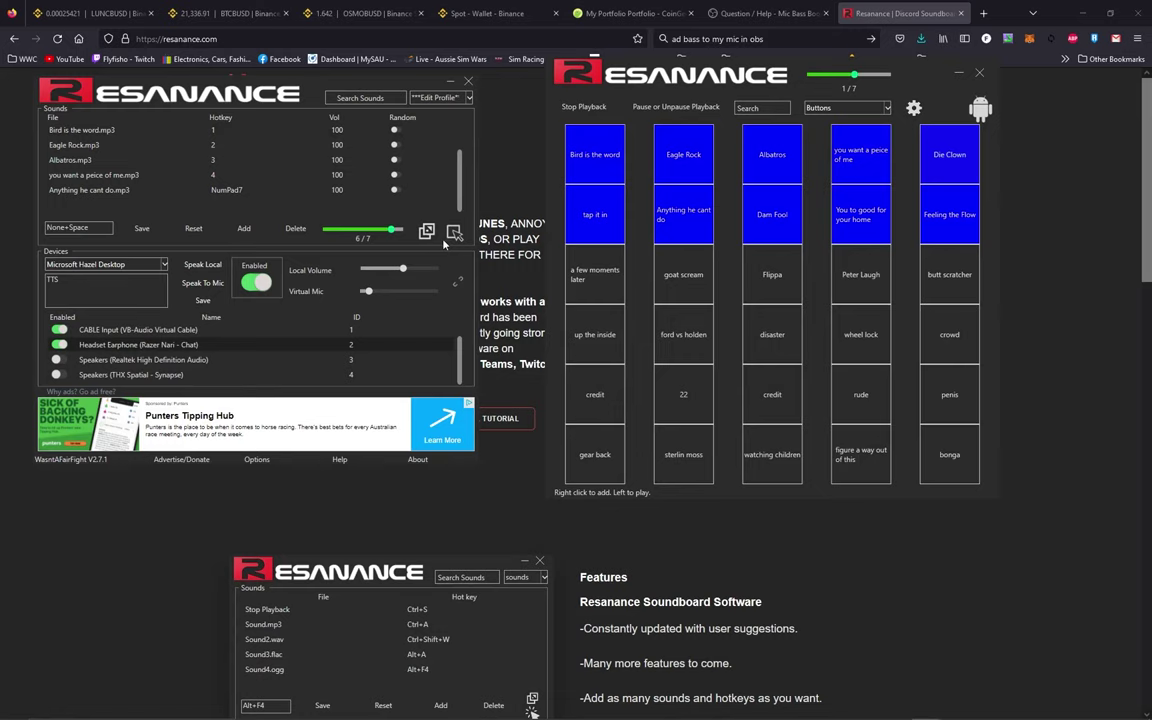
click(982, 76)
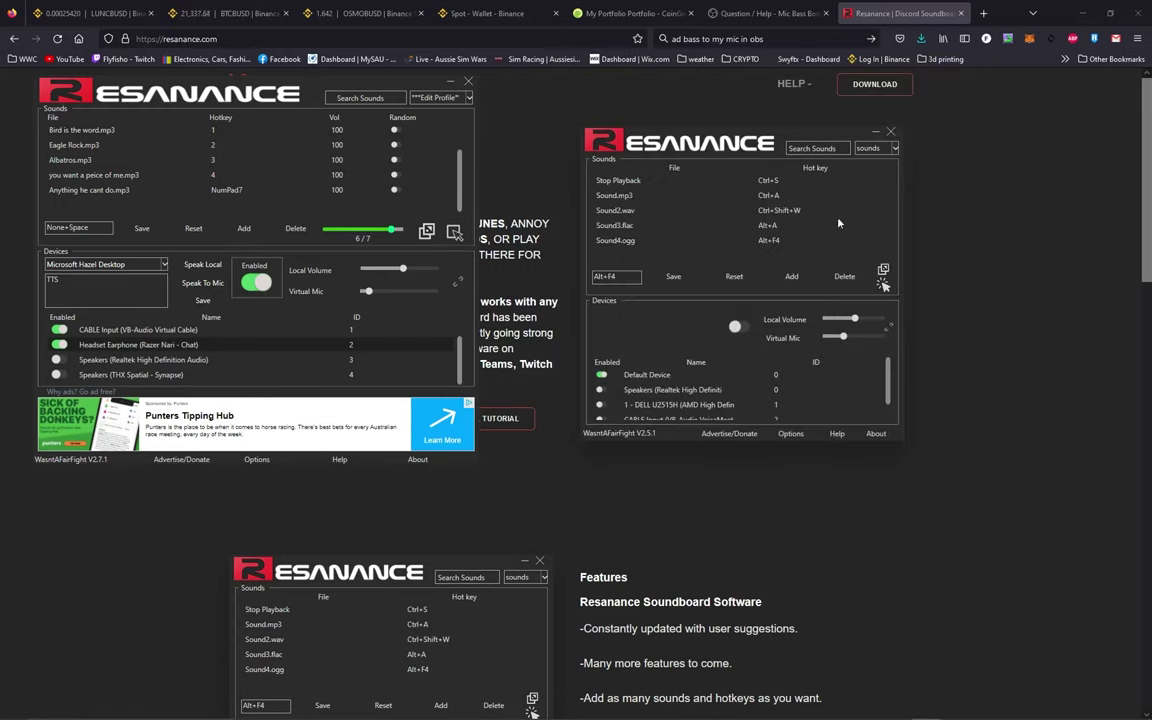
click(453, 232)
drag(396, 62, 898, 107)
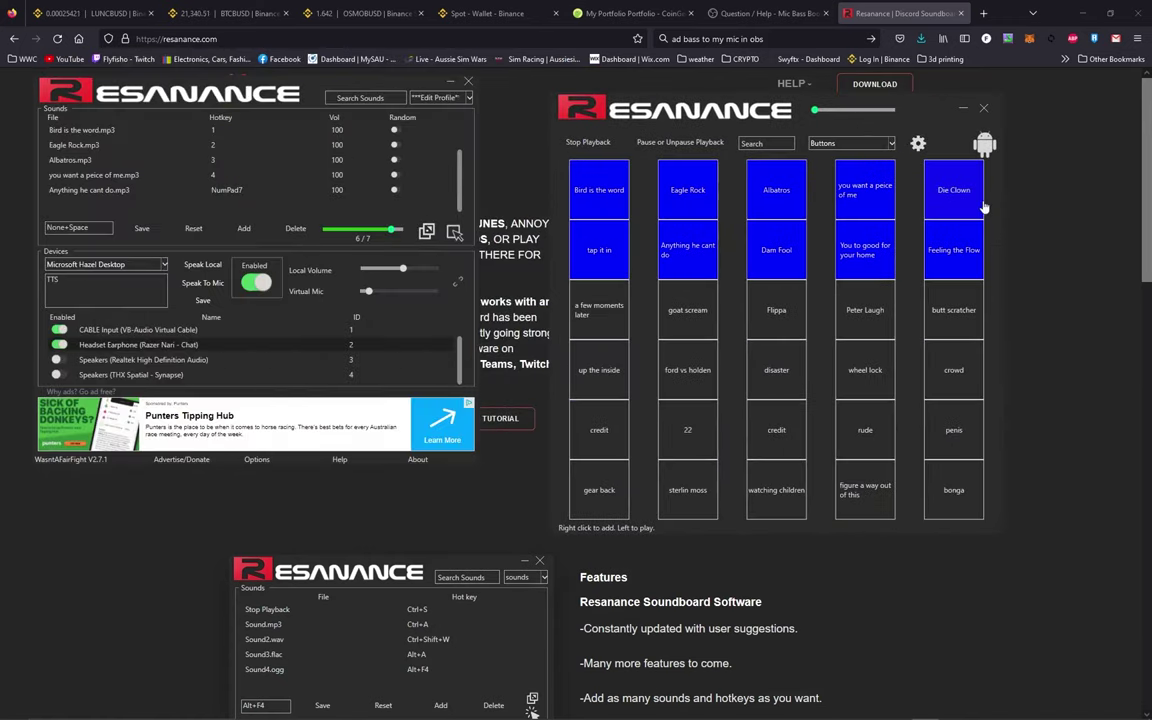
Step: Review the button soundboard's column, row and border settings and save them
click(918, 145)
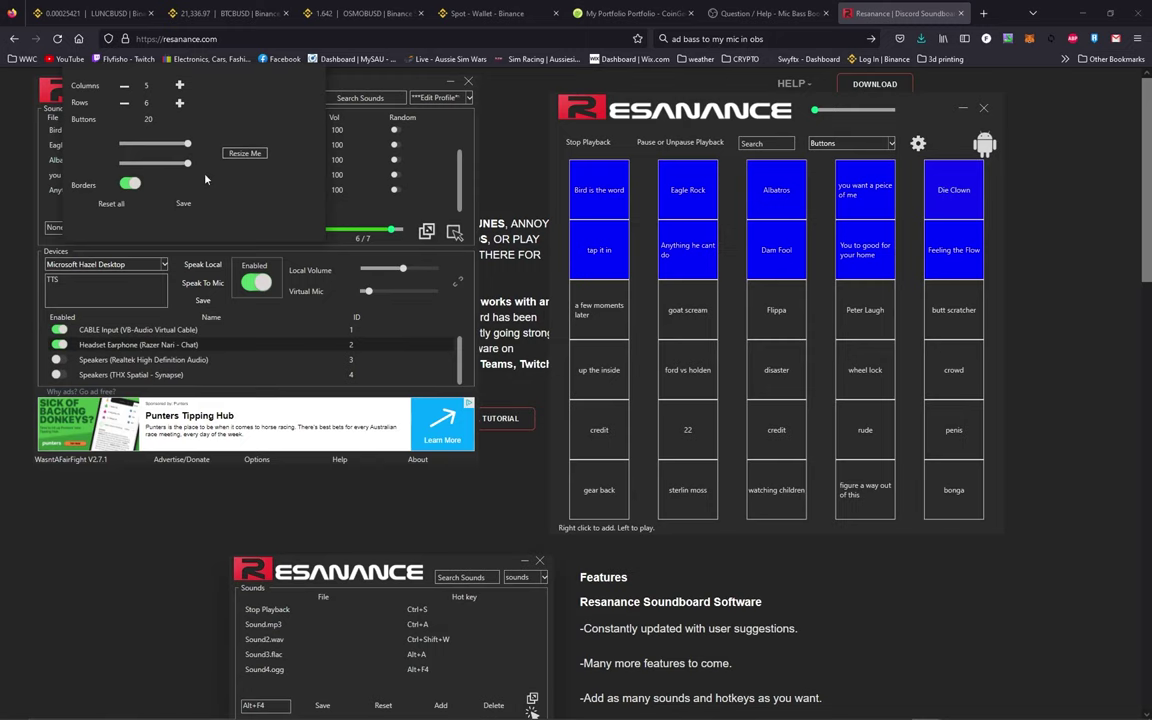
click(183, 205)
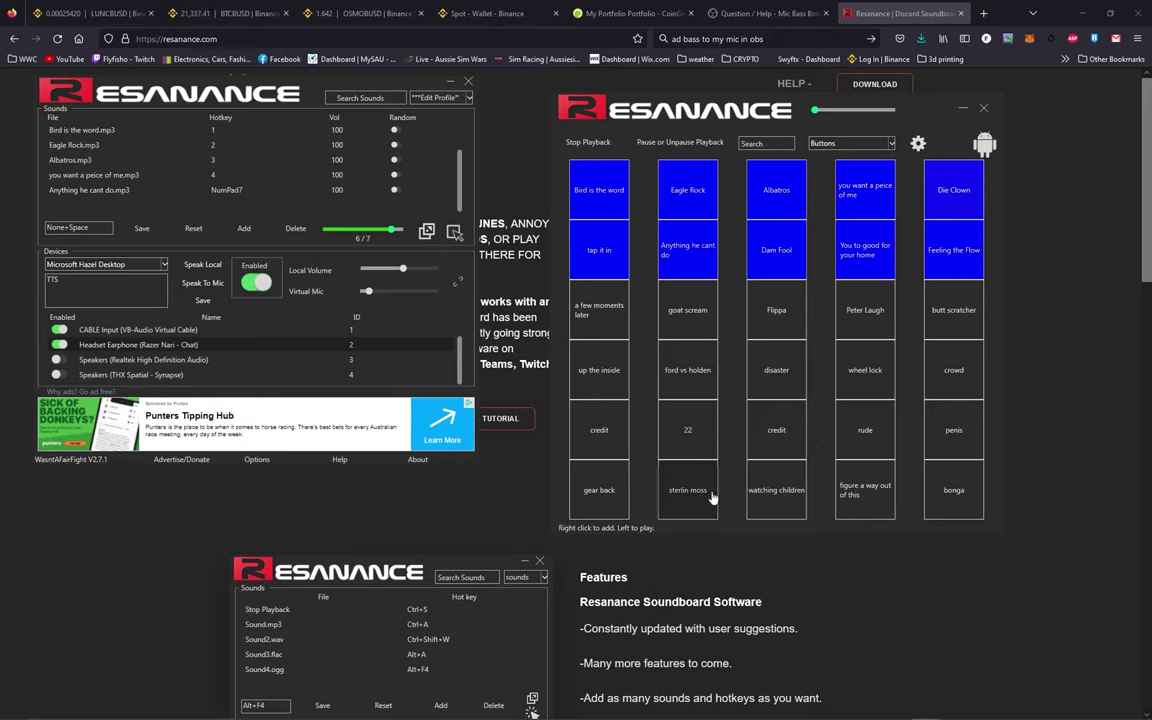
Step: Assign the Dam Fool sound from Downloads to the credit button in the third column, keep its name and play it
right_click(777, 435)
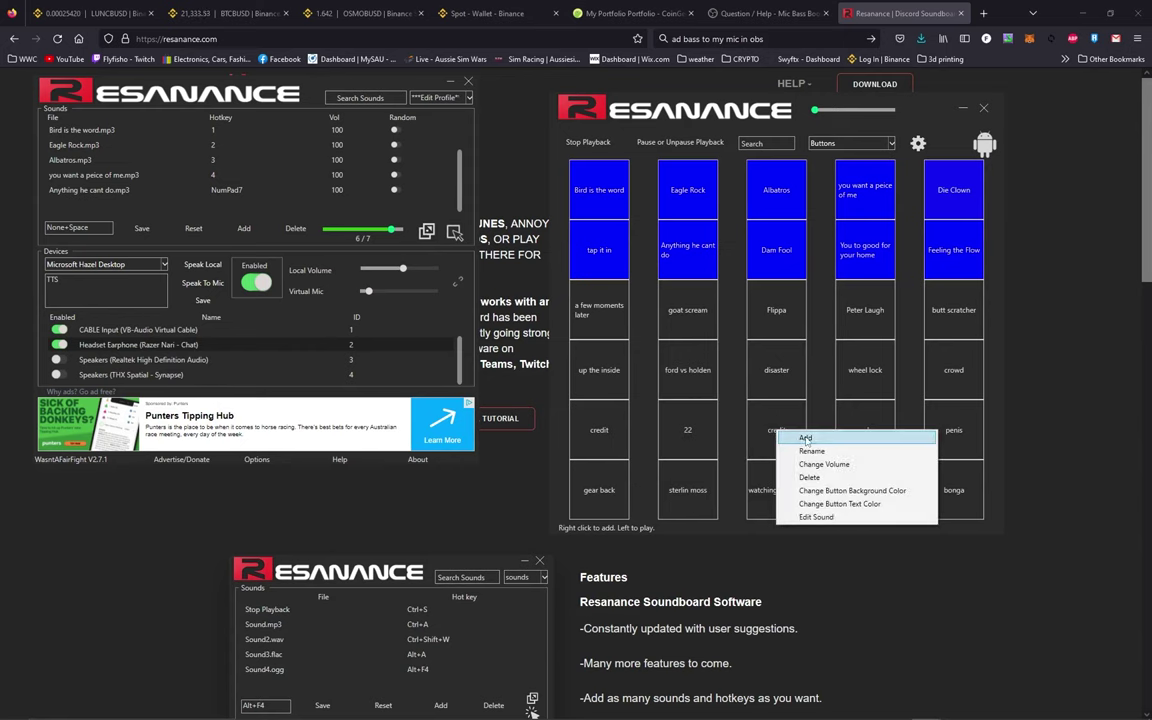
click(806, 439)
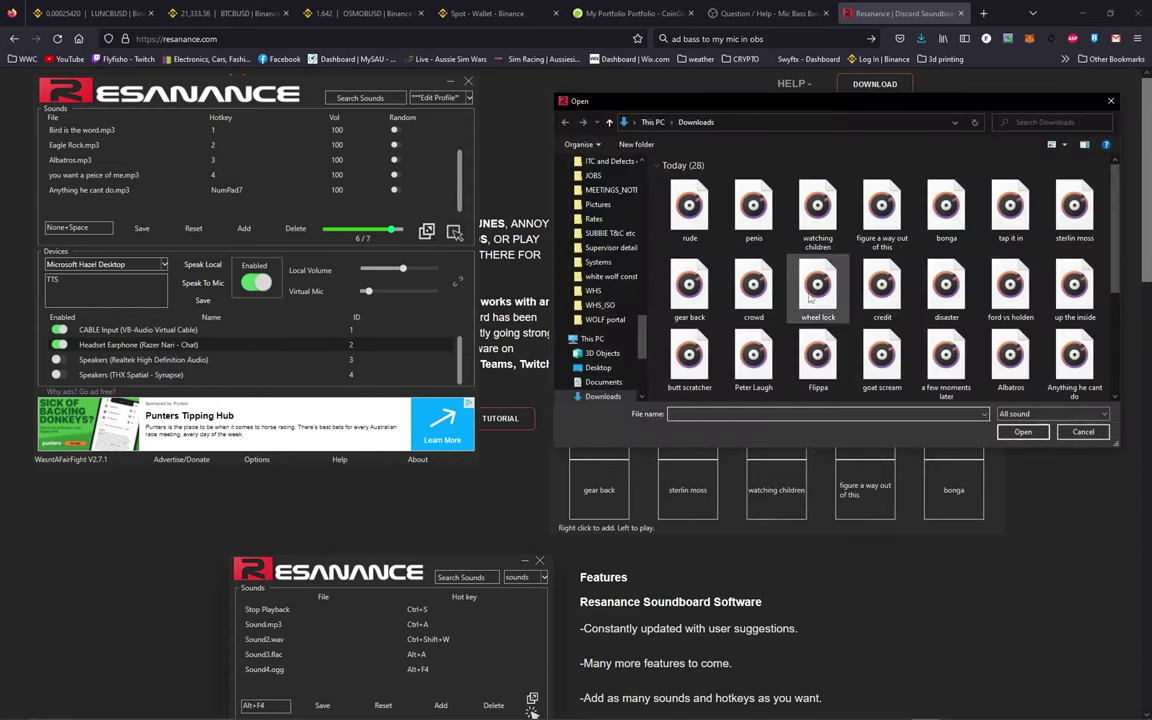
scroll(818, 322, down, 1)
scroll(818, 322, down, 1)
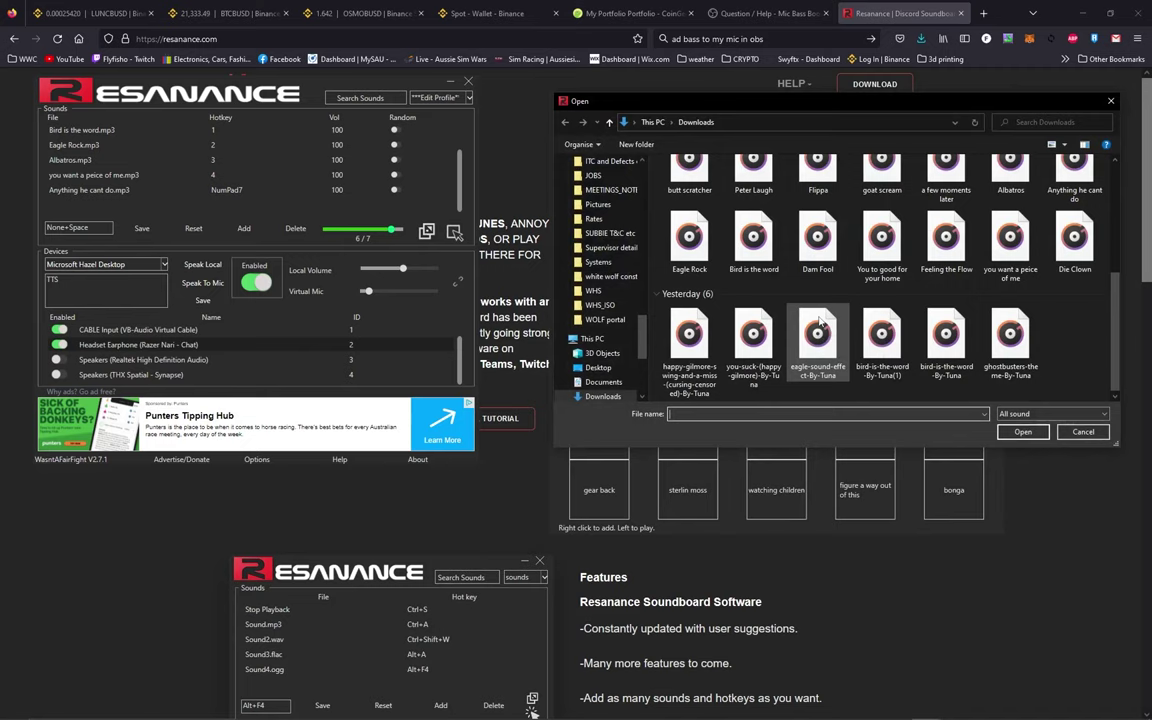
double_click(818, 240)
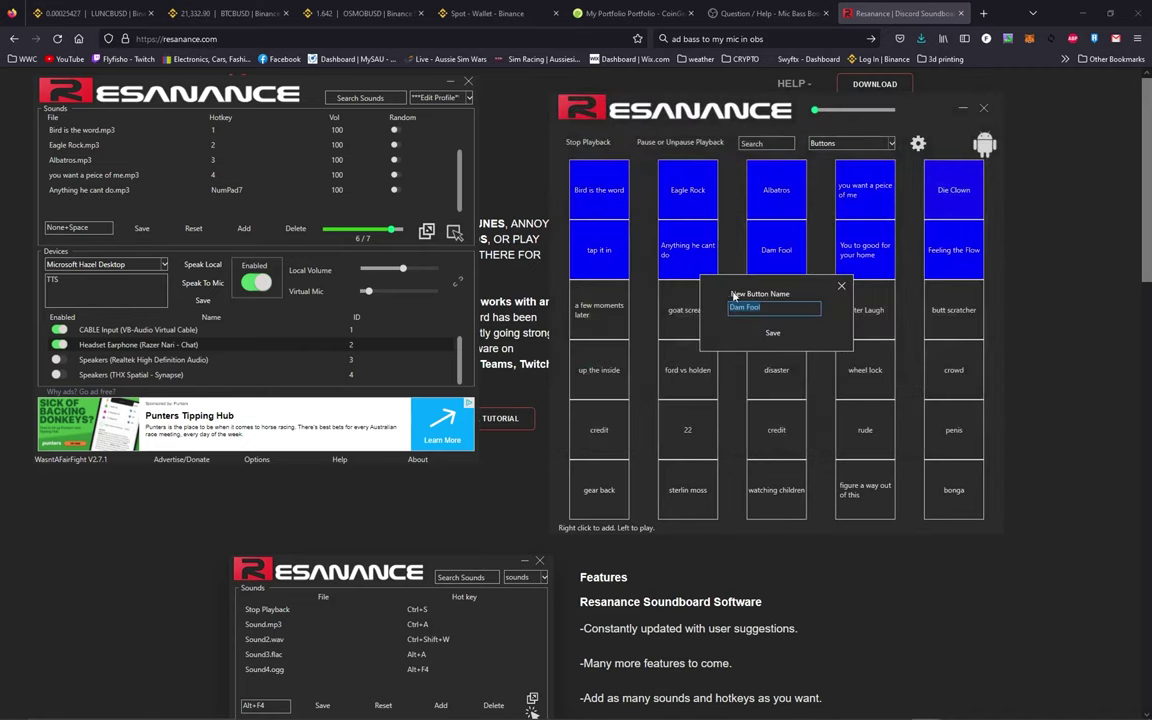
click(772, 333)
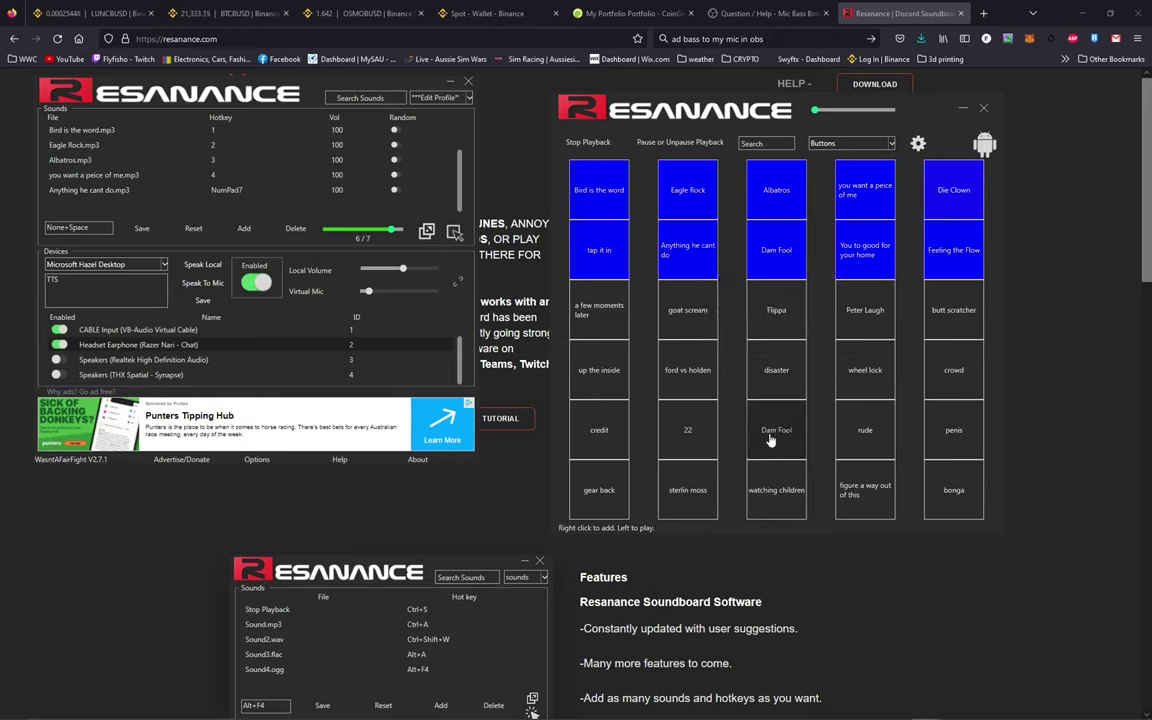
click(776, 433)
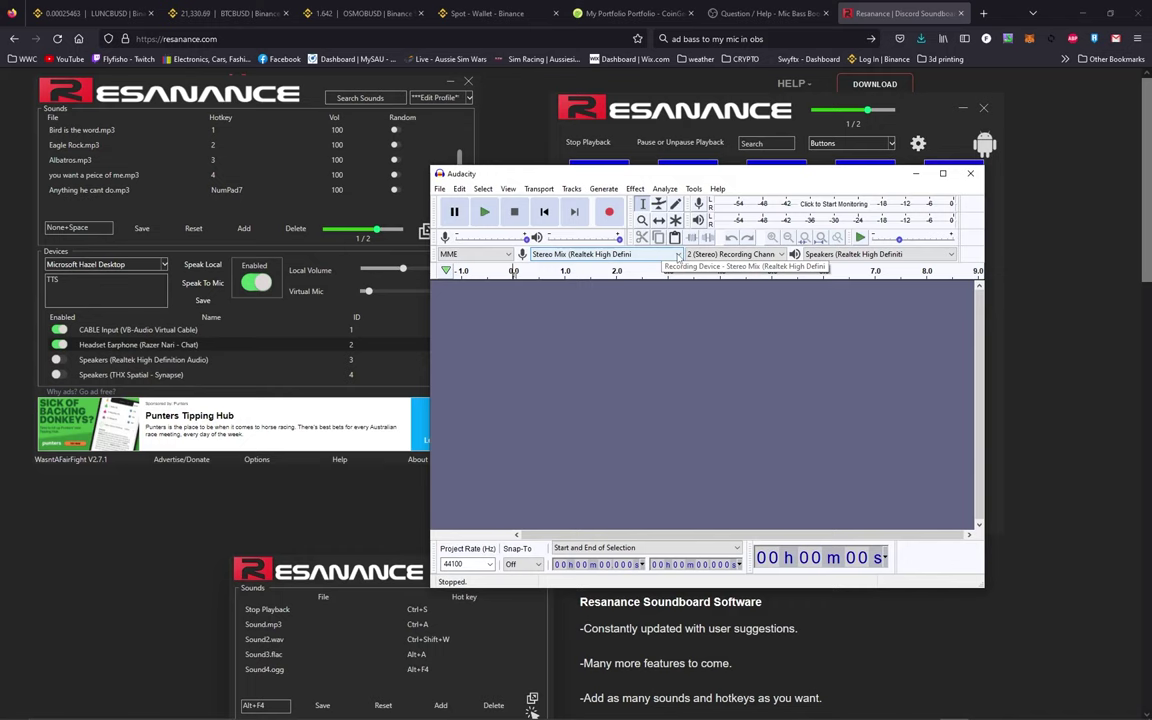
Step: In Audacity, set the recording device to Headset Microphone (Razer Nari) and record a short voice clip
click(678, 255)
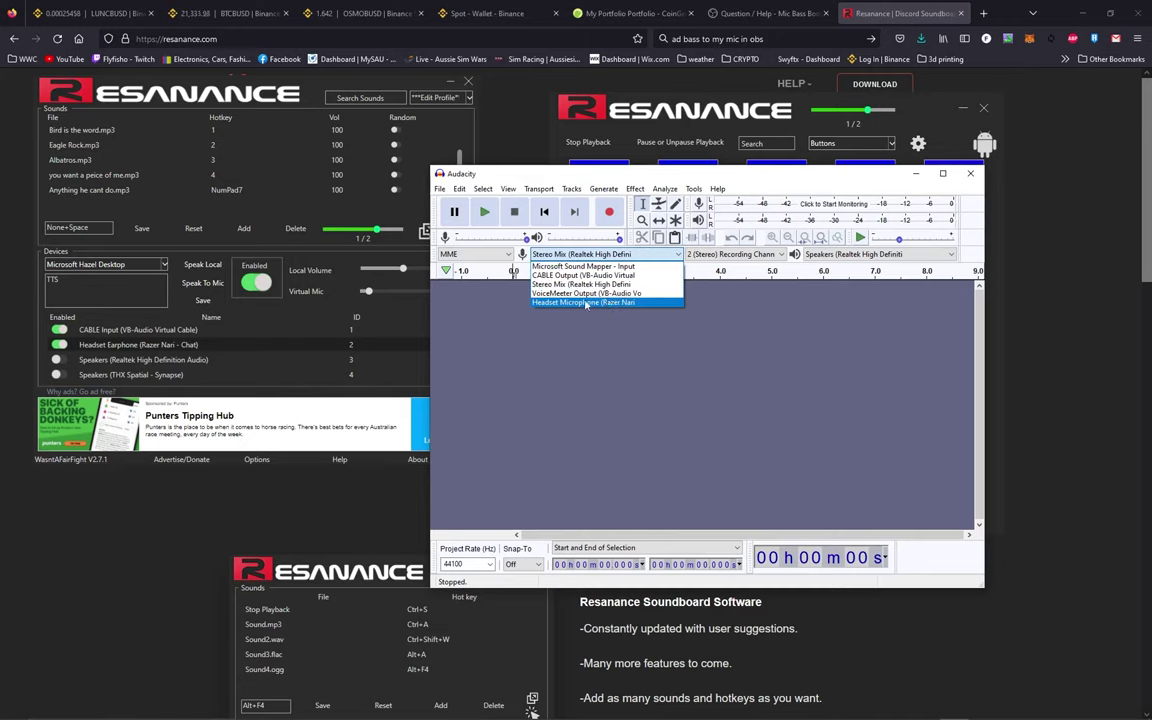
click(597, 303)
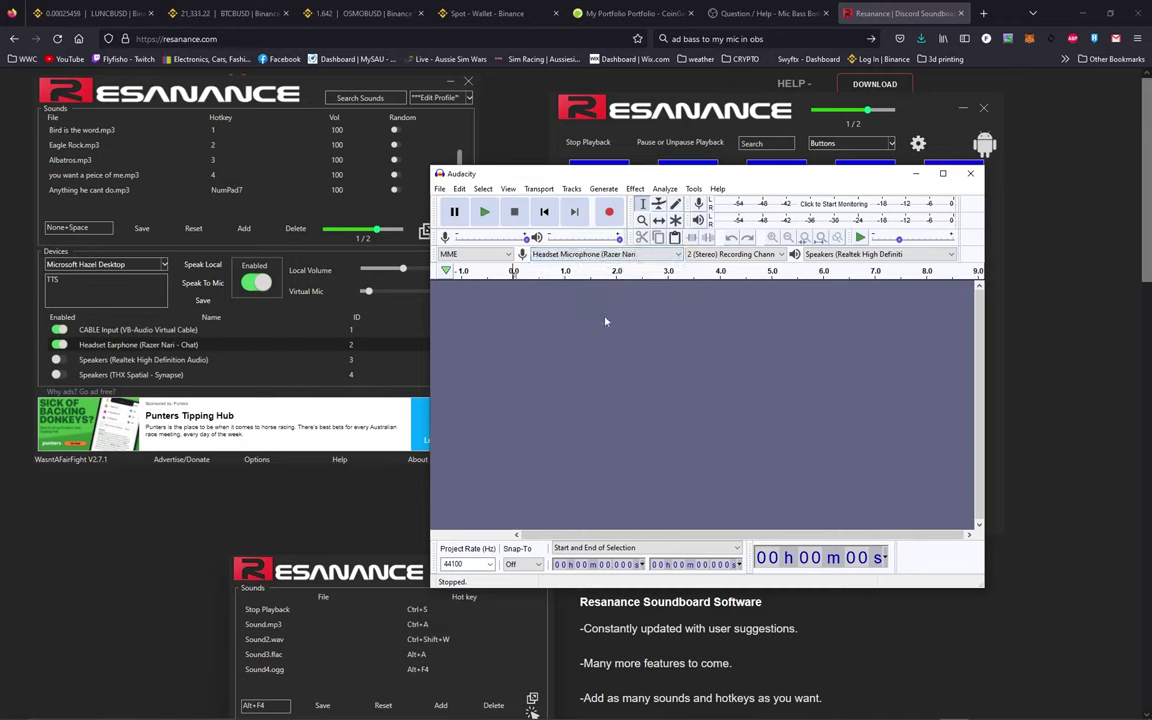
click(609, 215)
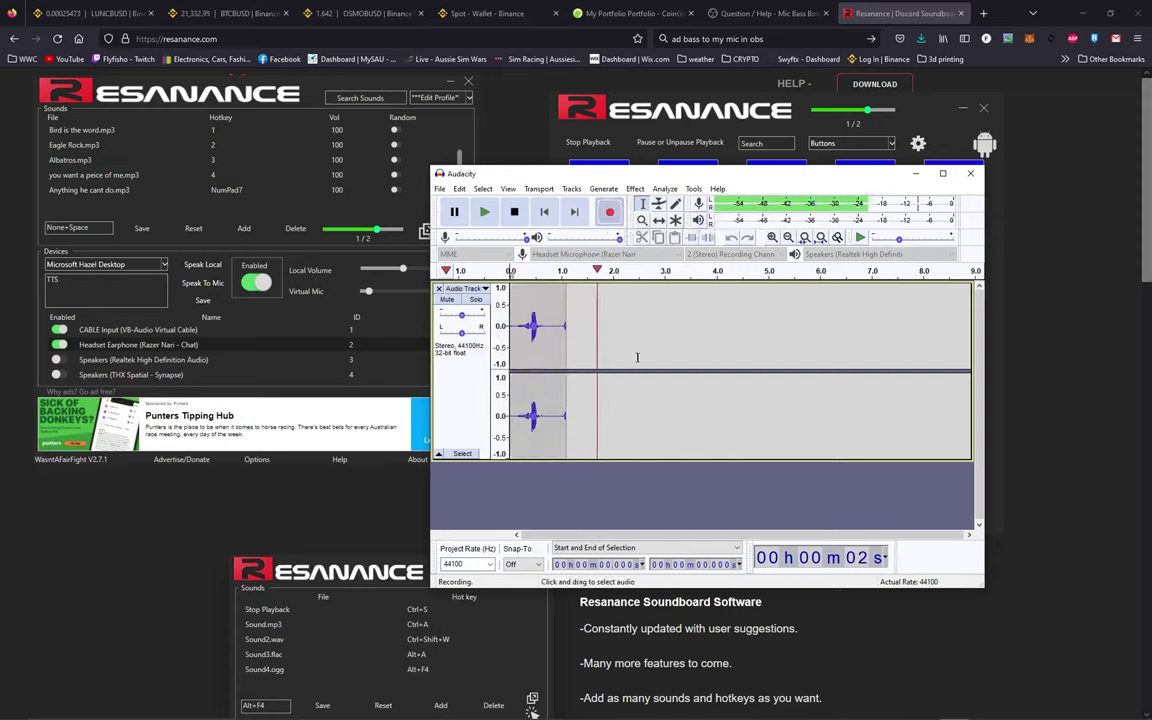
click(514, 211)
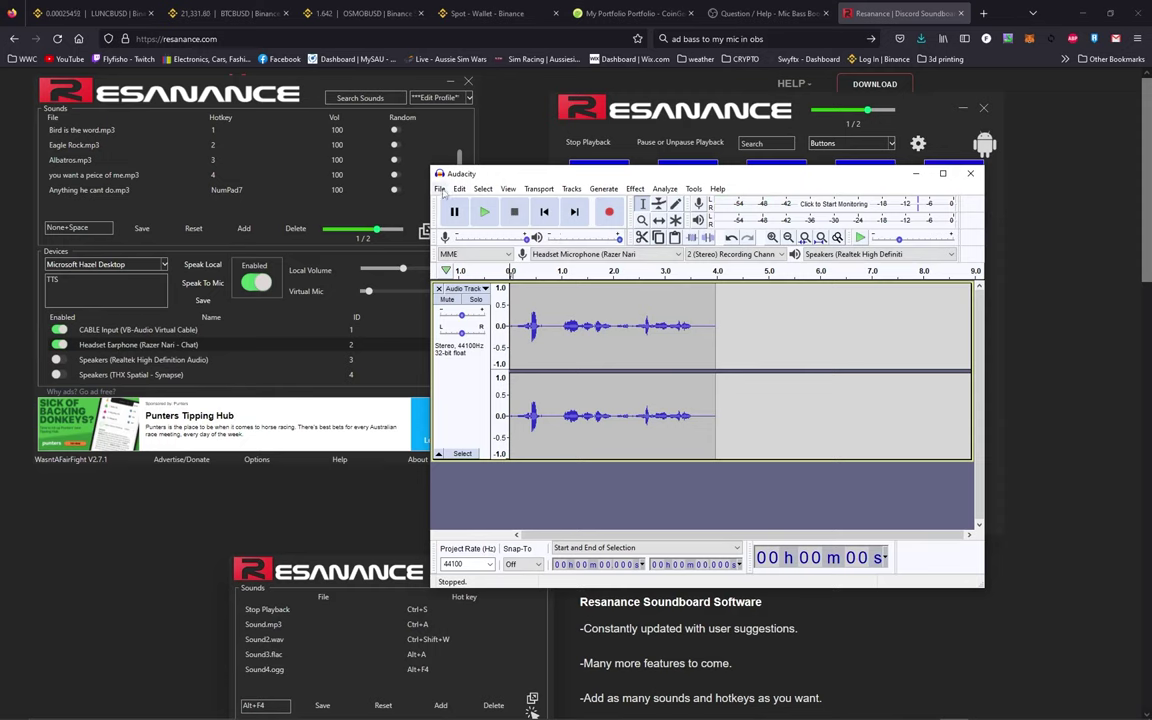
Step: Export the recording to Downloads as an MP3 named talk with blank metadata, and close Audacity without saving the project
click(440, 189)
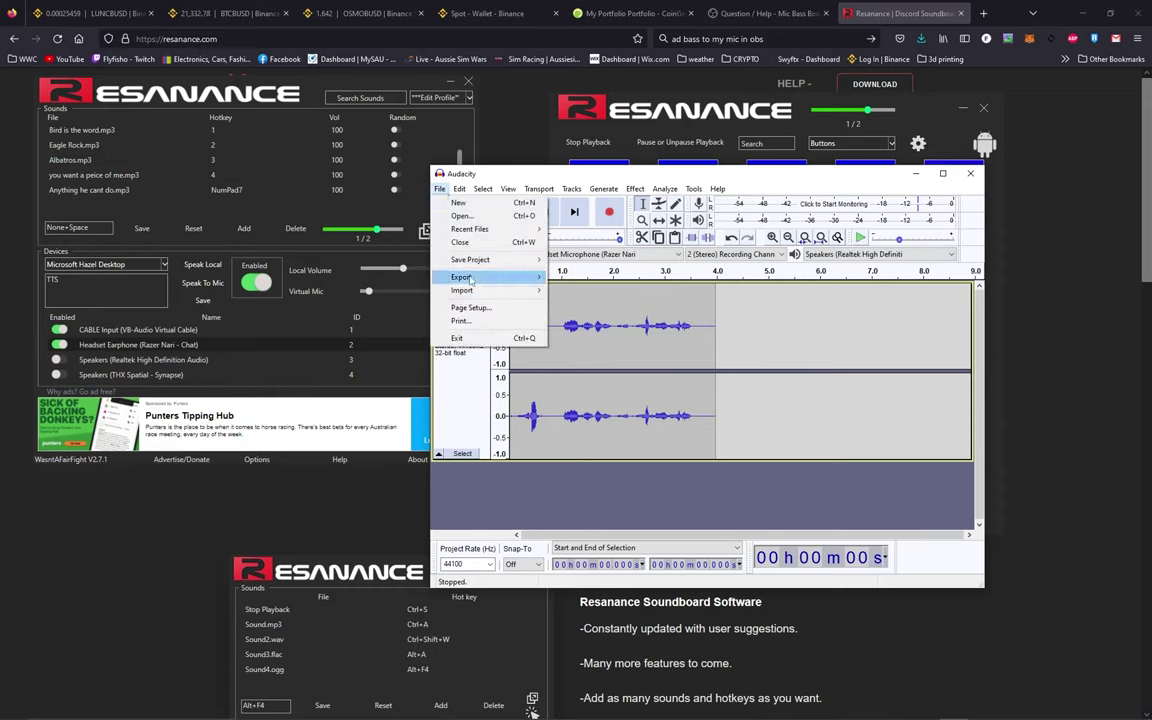
mouse_move(465, 277)
click(590, 280)
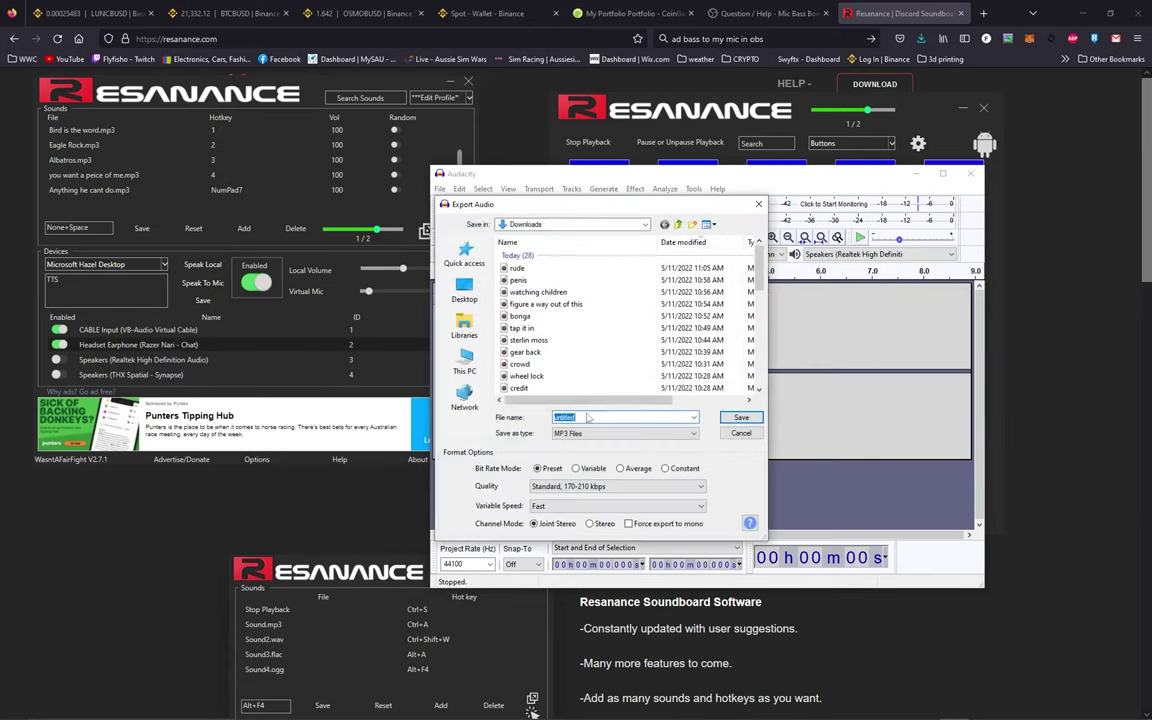
text(talk)
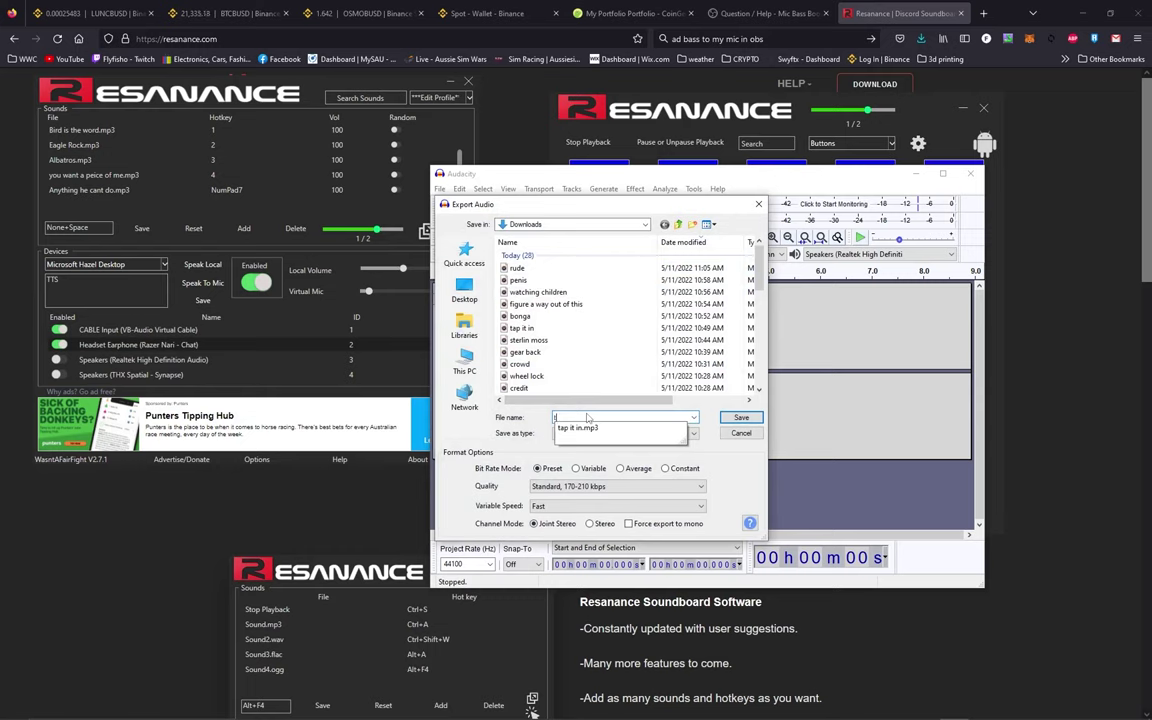
key(Return)
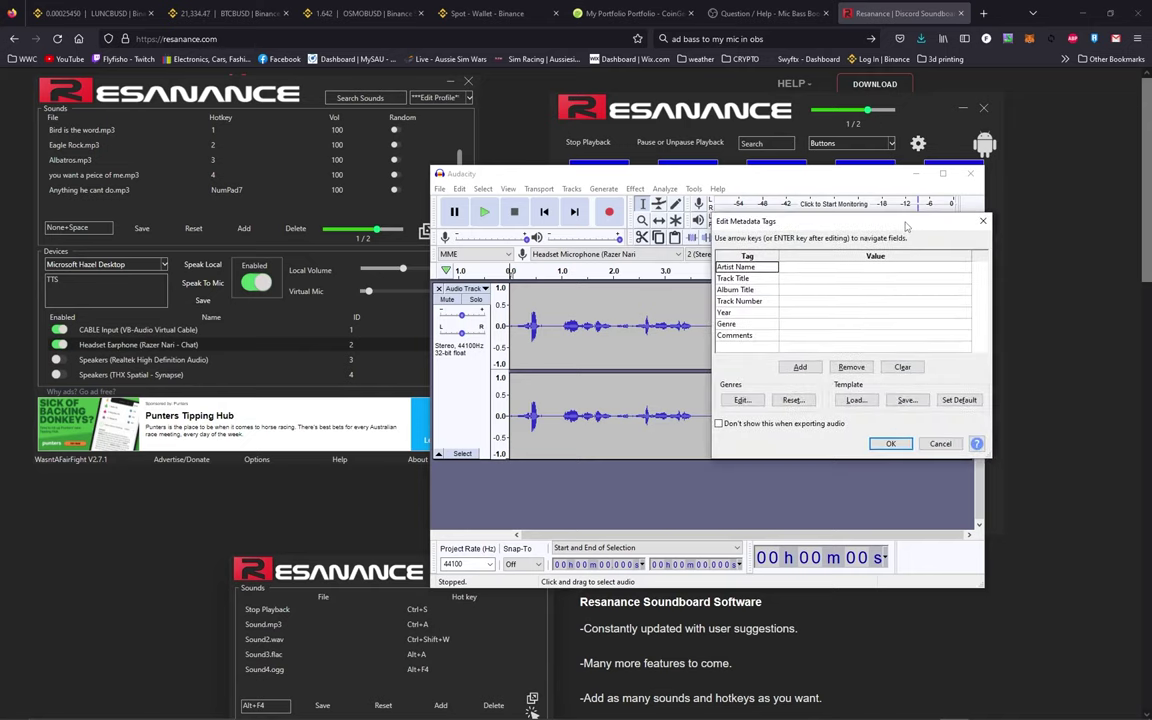
click(890, 444)
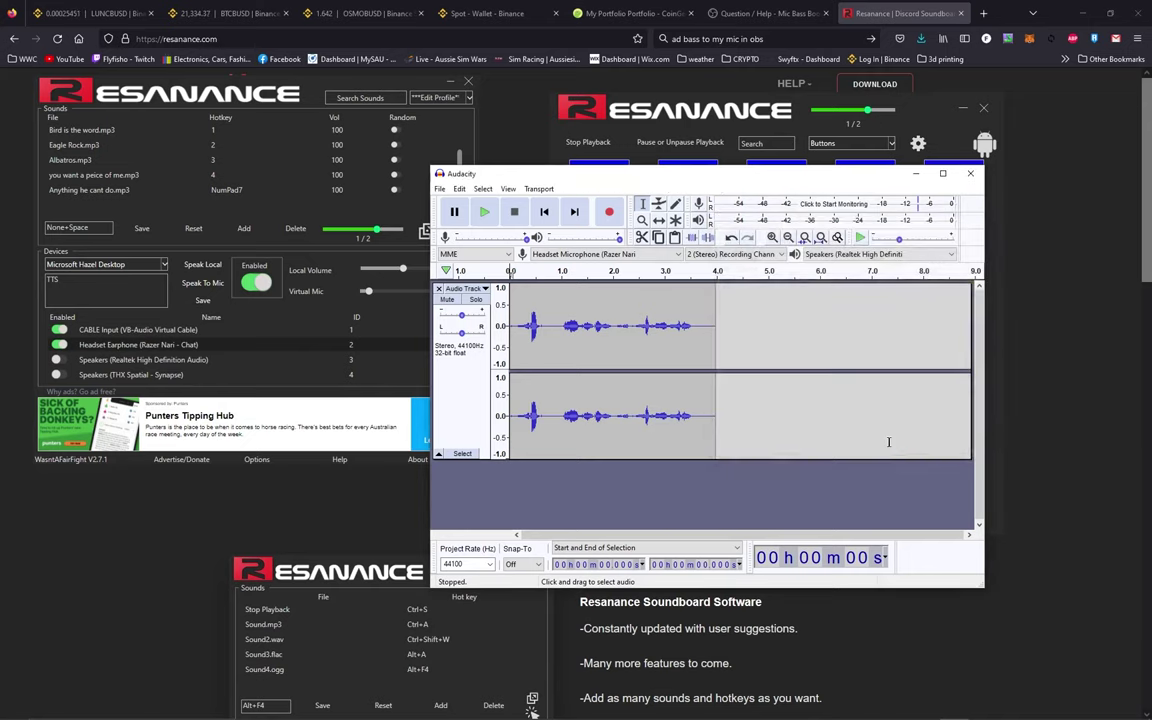
click(975, 177)
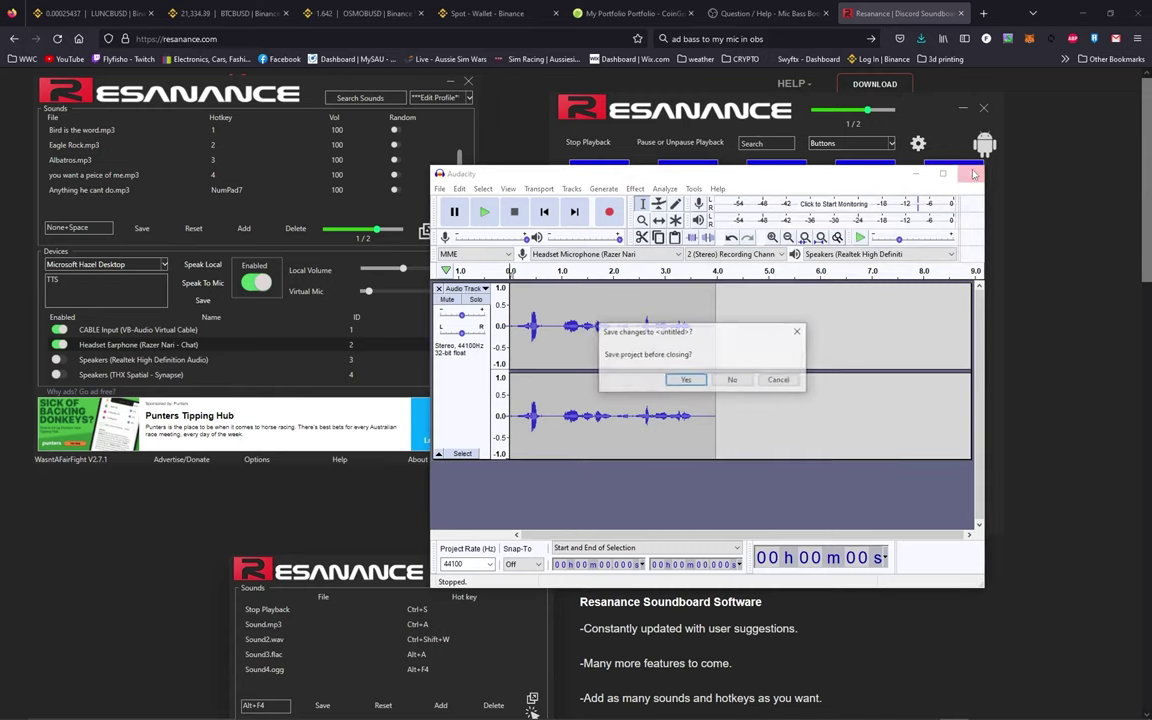
click(731, 380)
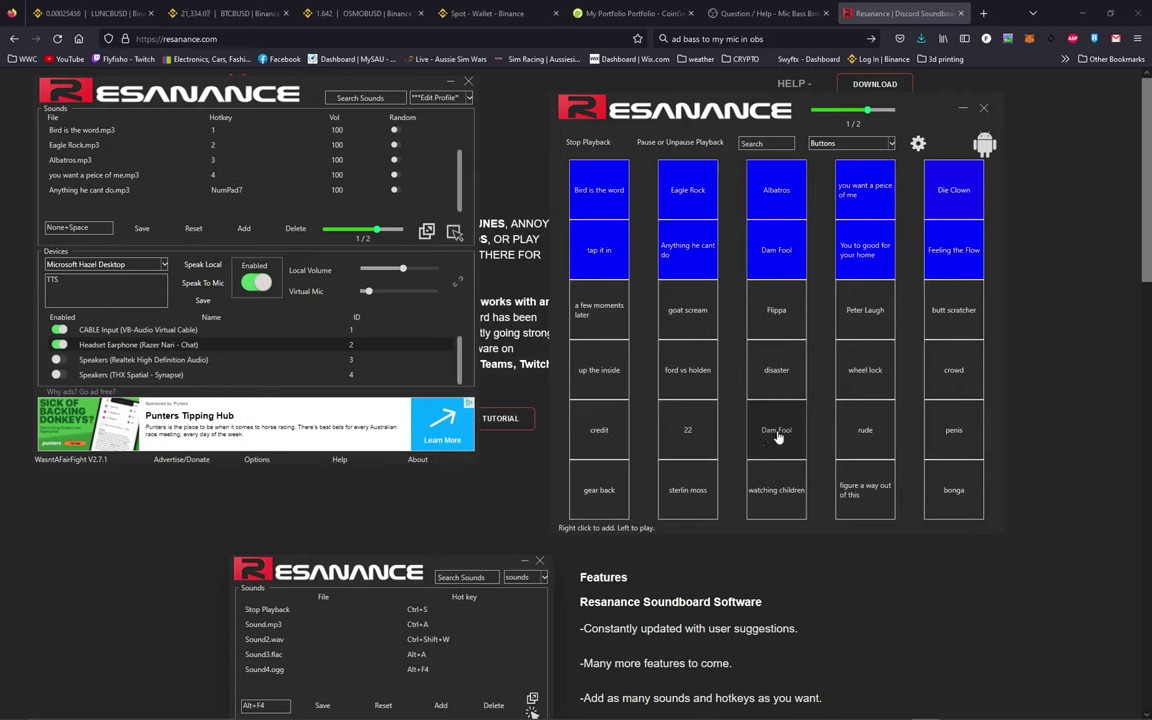
Step: Replace the sound on the fifth-row Dam Fool soundboard button with talk from Downloads, keeping talk as the button name
right_click(777, 433)
click(808, 438)
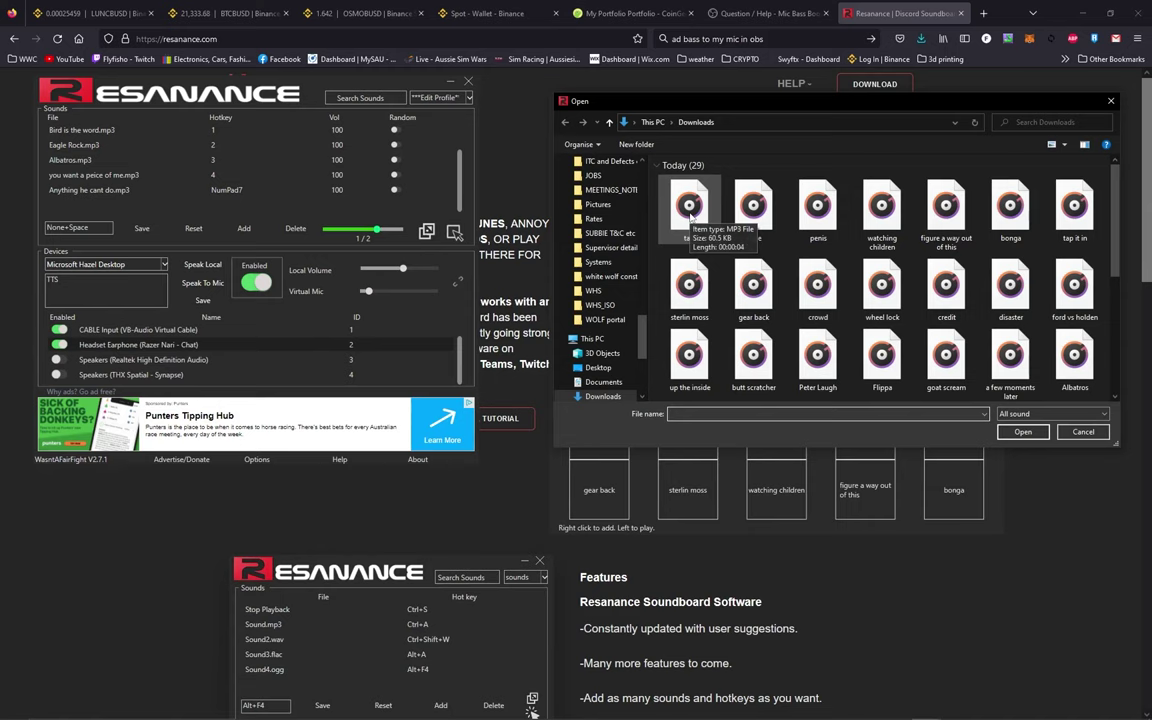
double_click(689, 209)
click(770, 331)
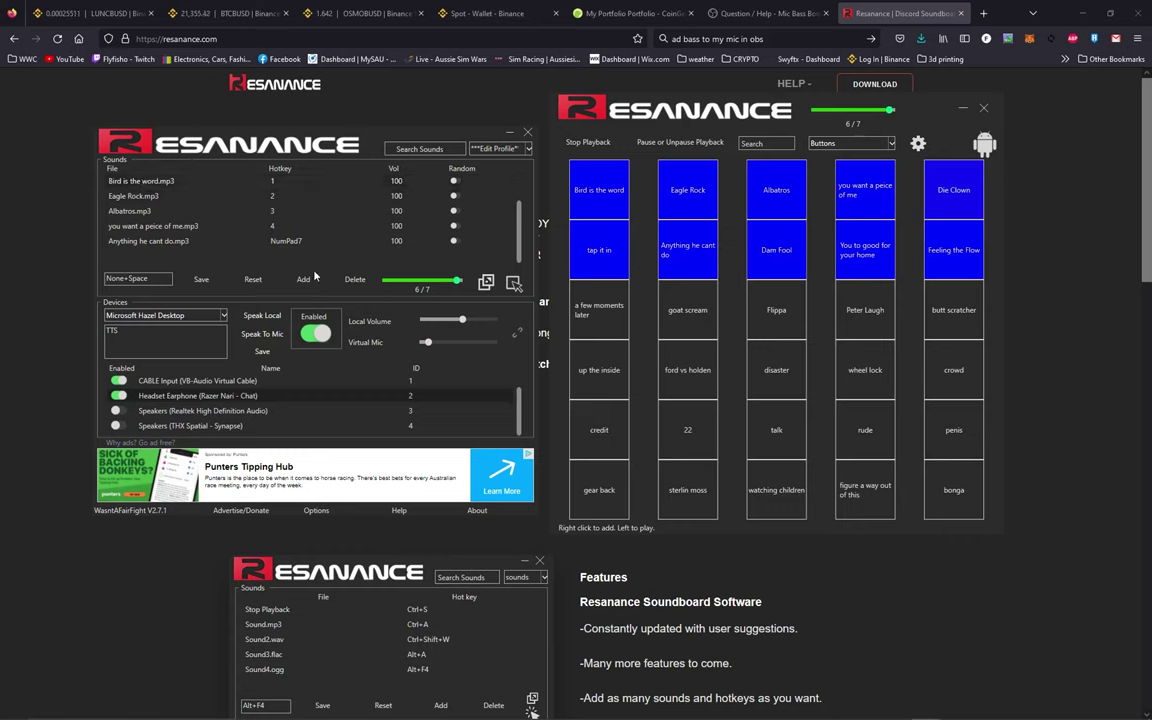
Step: Show and dismiss the file picker for adding a sound, and enter 1 as the hotkey for Bird is the word.mp3
click(305, 281)
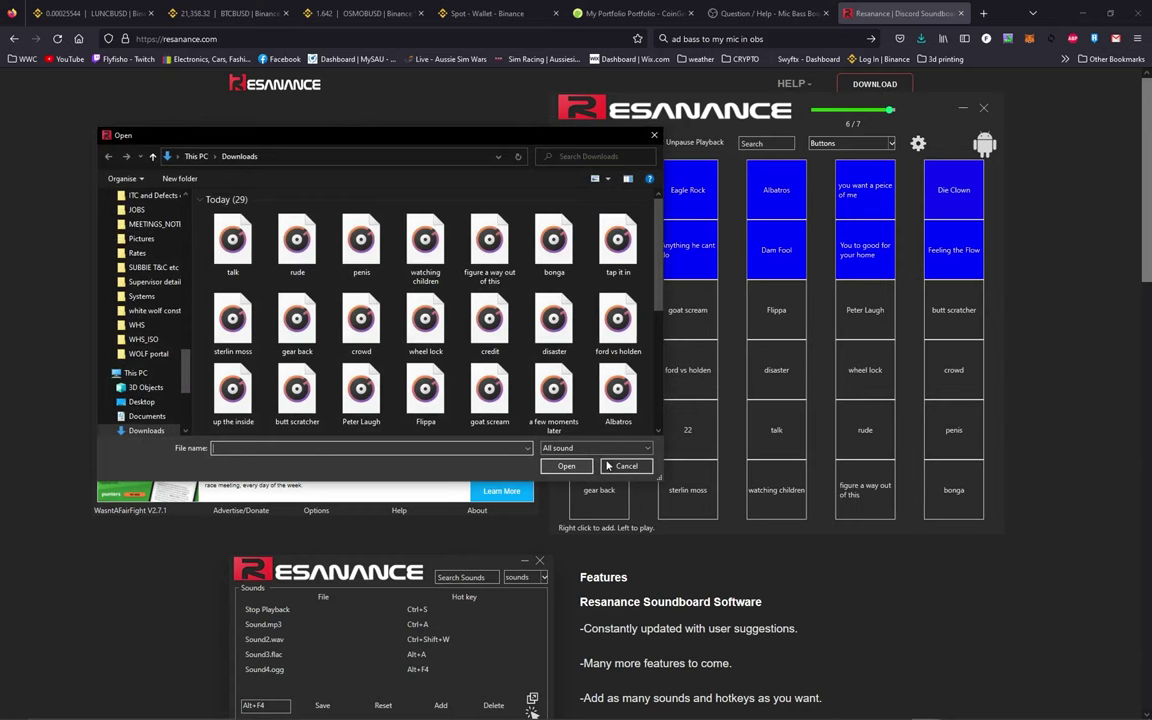
key(Escape)
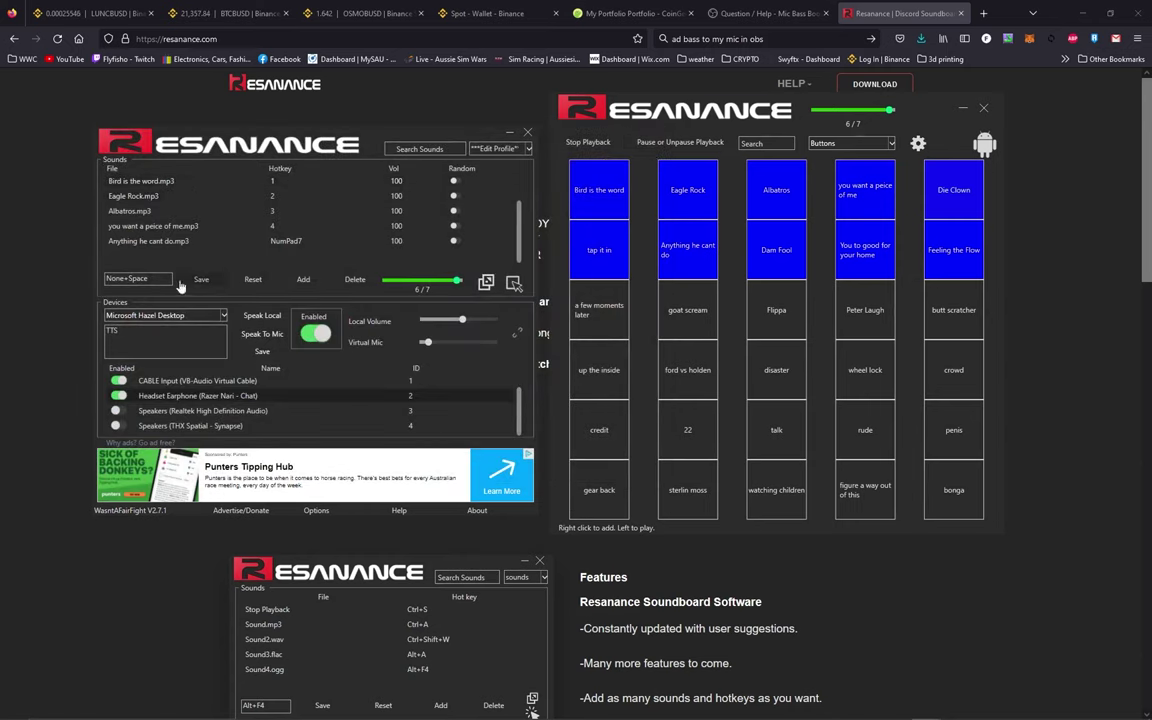
click(143, 182)
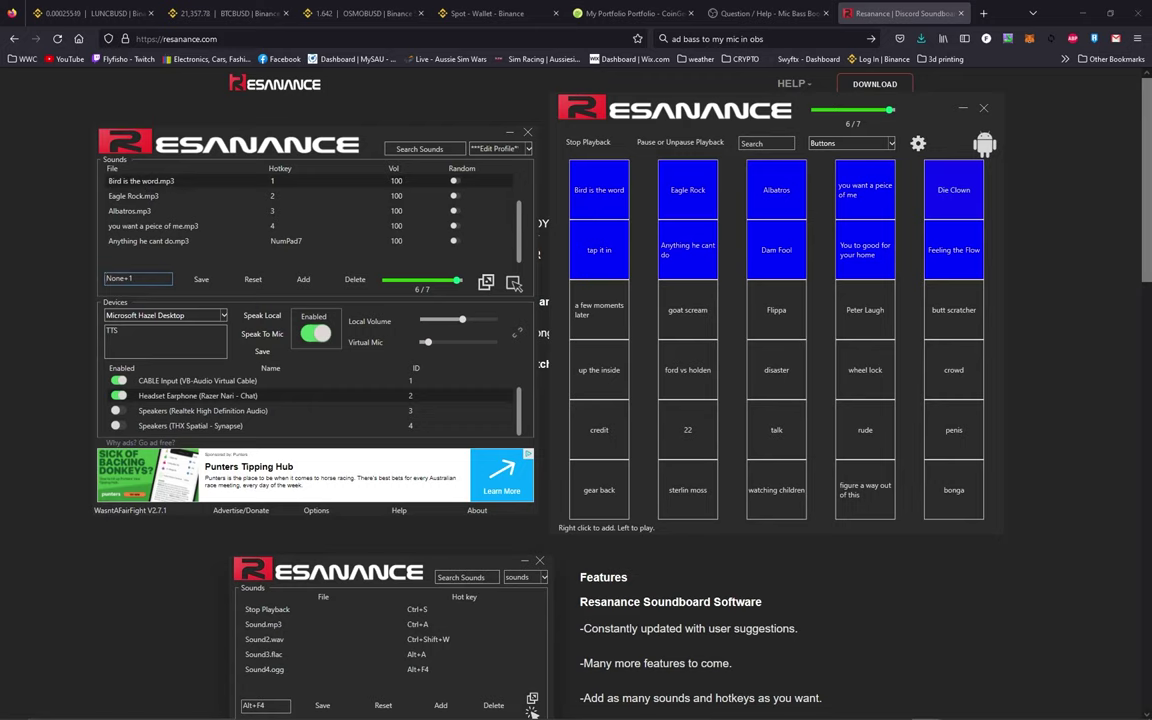
click(125, 278)
text(1)
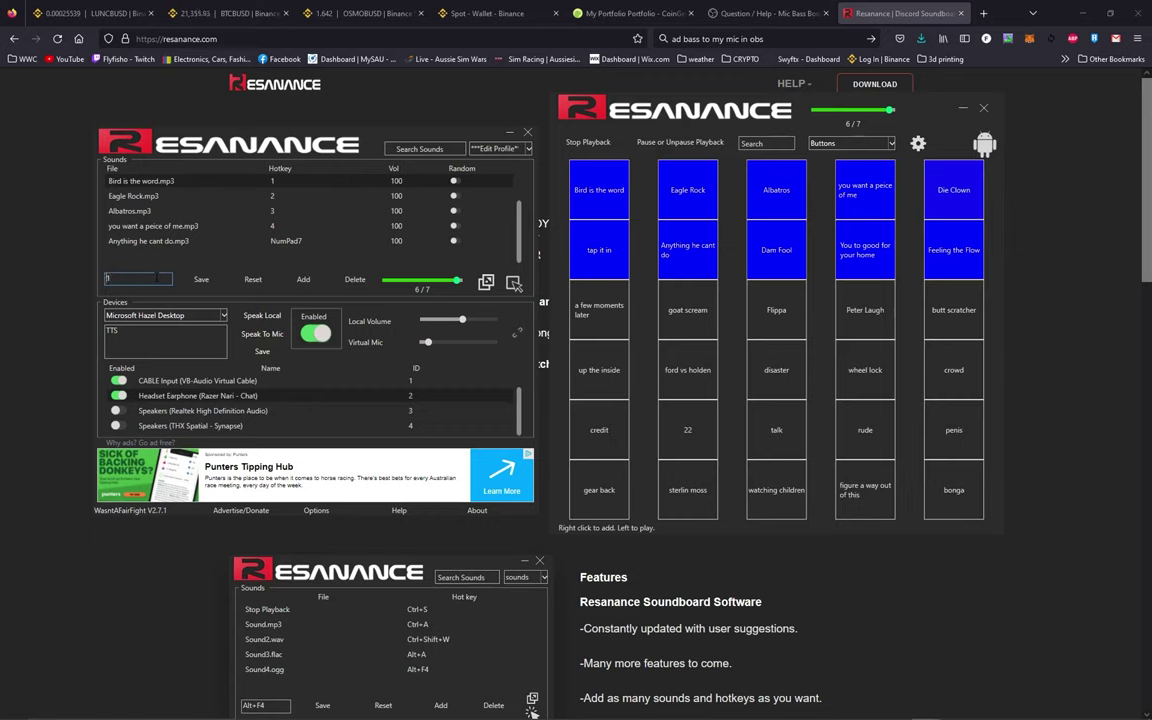